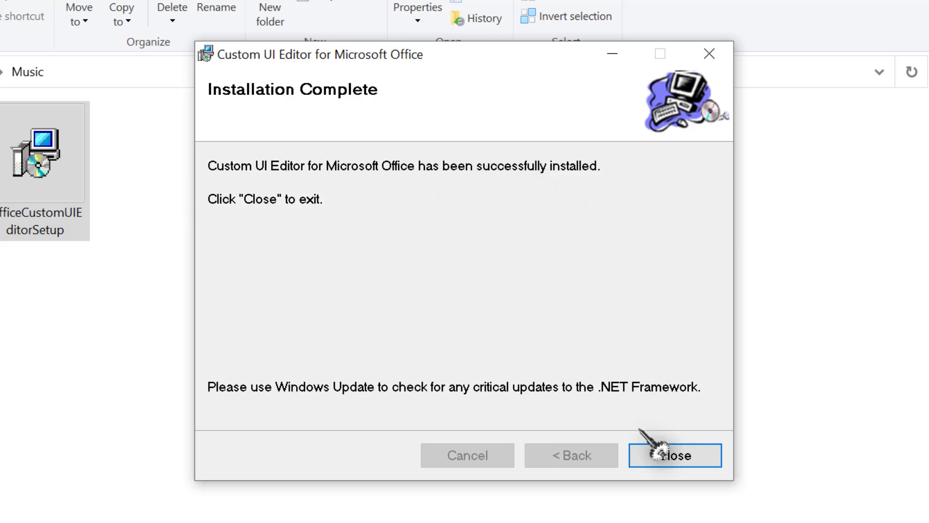
# Step: Close the installer and save a new blank Excel workbook as CobaCustomUI
pyautogui.click(683, 460)
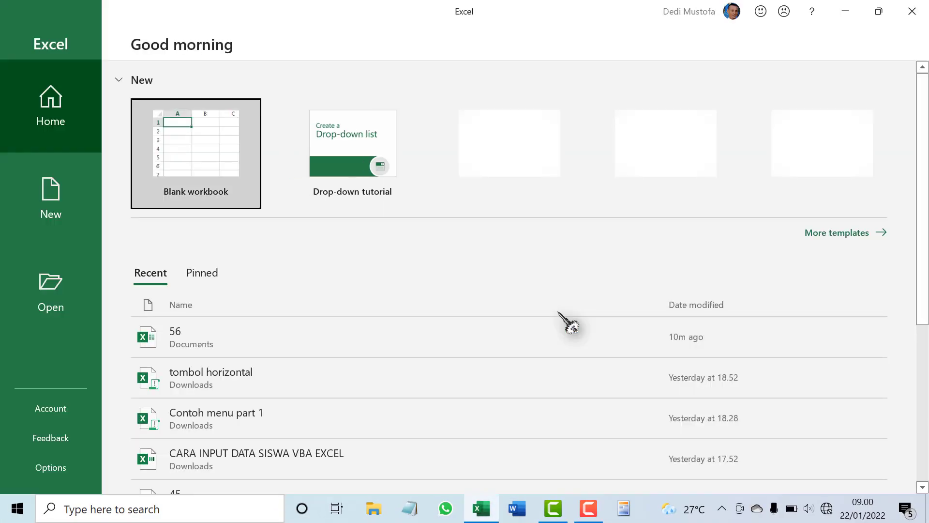
pyautogui.click(183, 155)
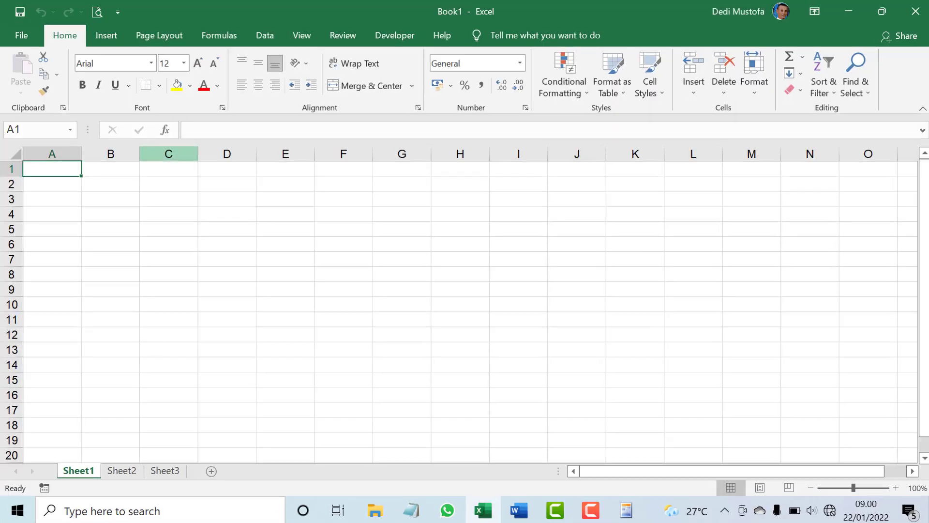
pyautogui.hotkey('ctrl', 's')
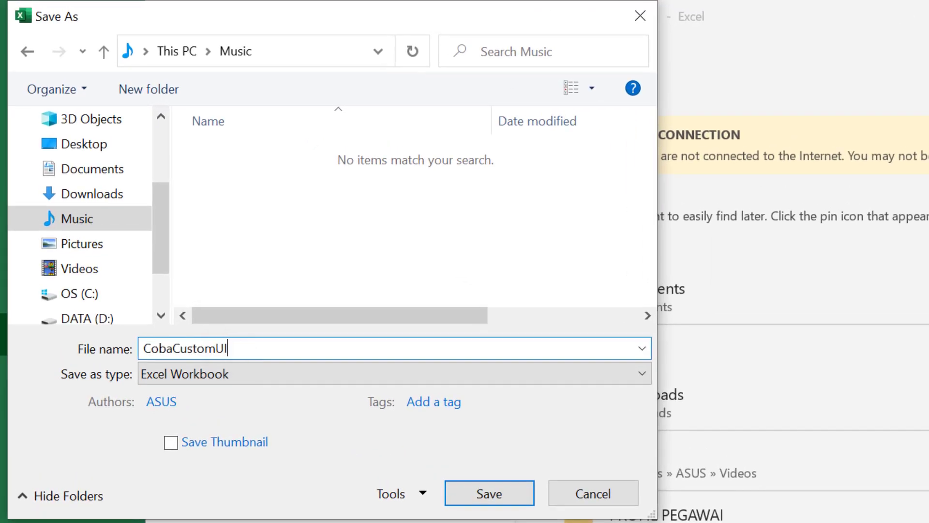
pyautogui.click(490, 486)
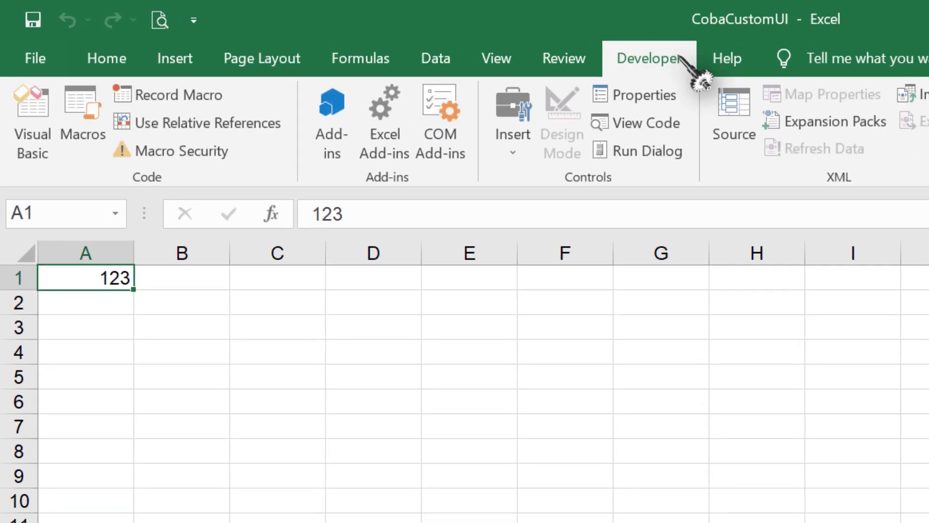
# Step: Browse the built-in Home, Insert and Page Layout ribbon tabs
pyautogui.click(175, 59)
pyautogui.click(116, 59)
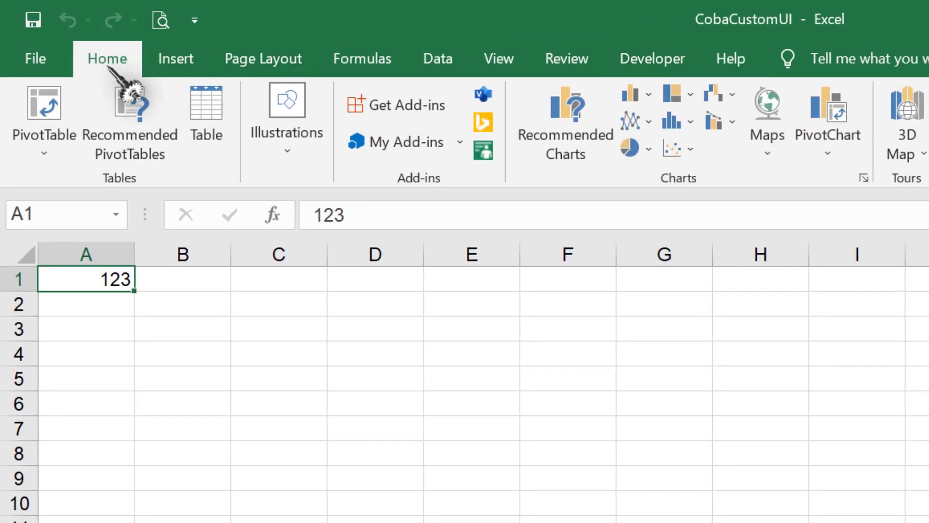
pyautogui.click(179, 59)
pyautogui.click(249, 61)
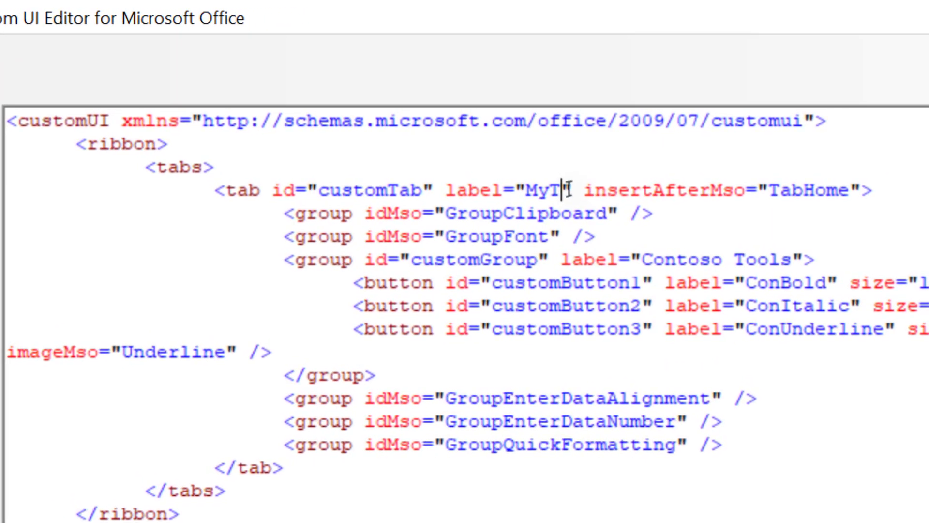
# Step: Look through the MyTab, Home, Insert, Page Layout and Formulas ribbon tabs
pyautogui.write('a')
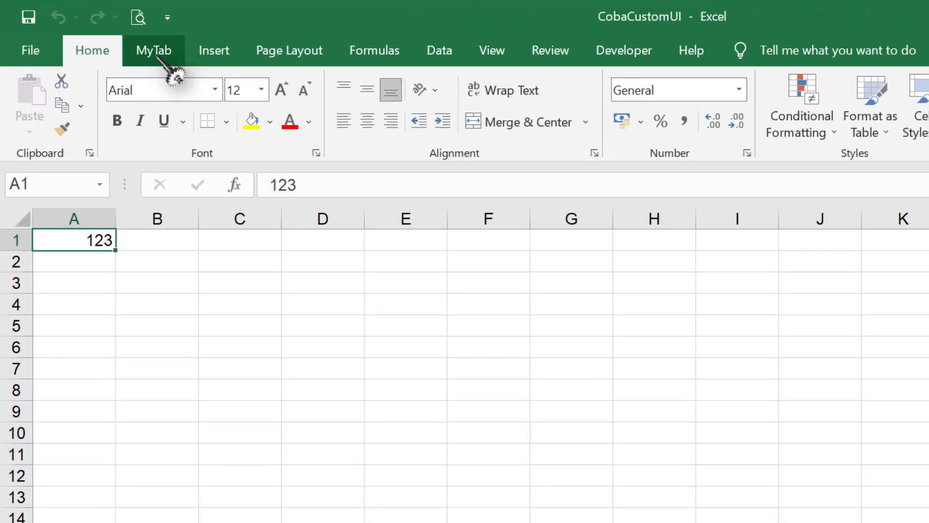
pyautogui.click(116, 40)
pyautogui.click(153, 37)
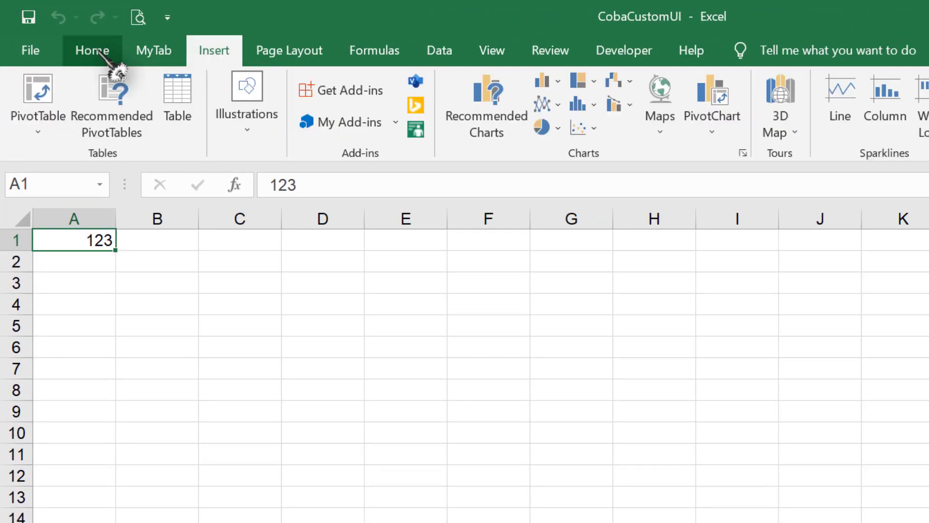
pyautogui.click(97, 50)
pyautogui.click(213, 53)
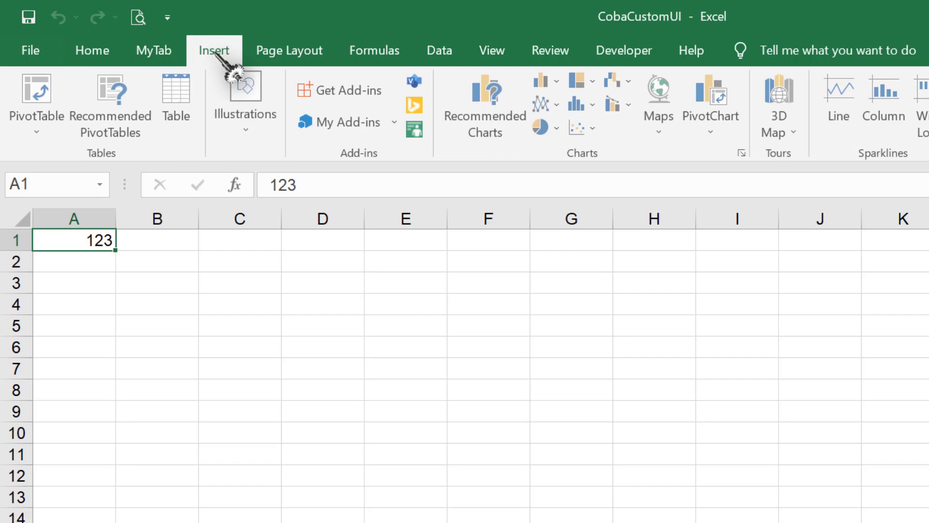
pyautogui.click(283, 50)
pyautogui.click(374, 52)
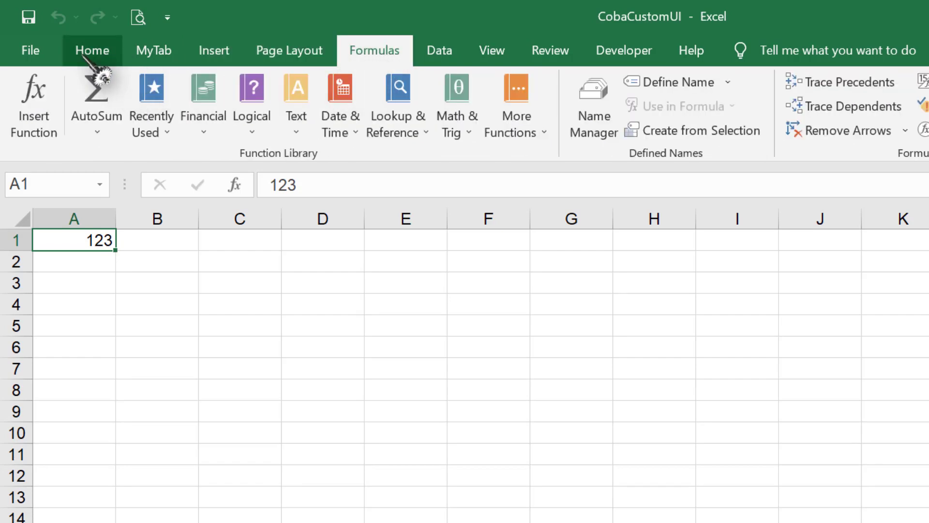
# Step: Change the custom tab label to MyHome and validate the ribbon XML
pyautogui.click(94, 66)
pyautogui.click(161, 56)
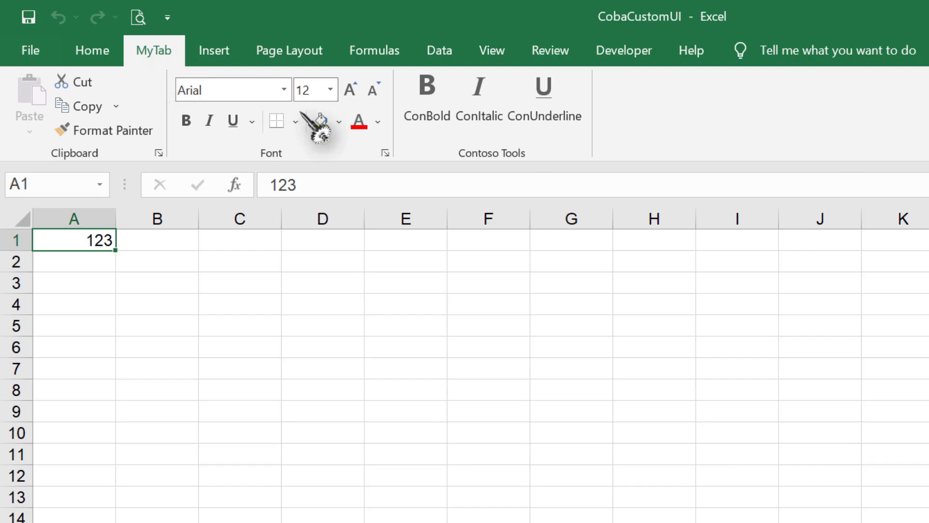
pyautogui.click(107, 62)
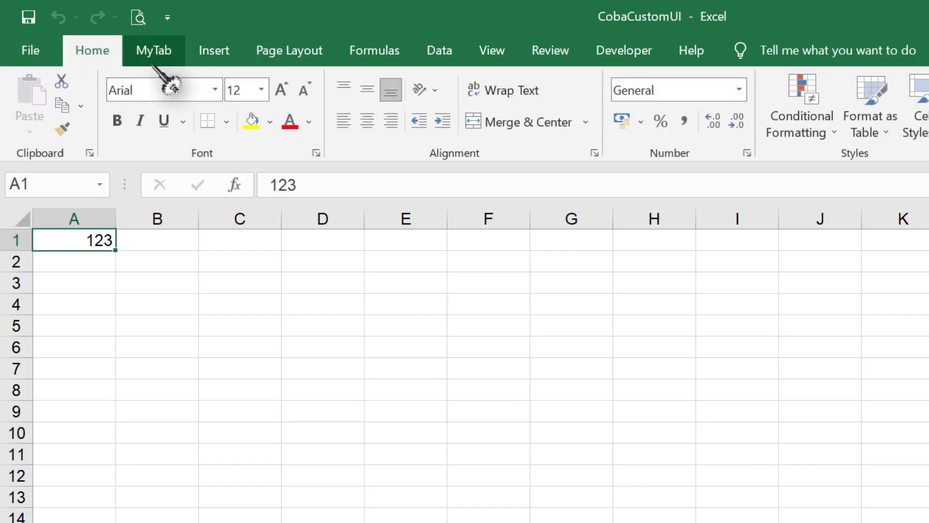
pyautogui.click(211, 55)
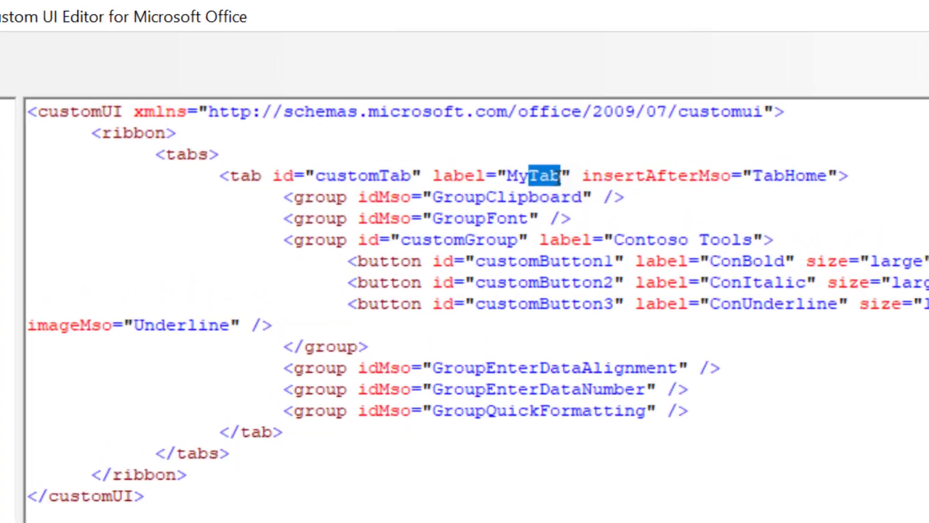
pyautogui.write('H')
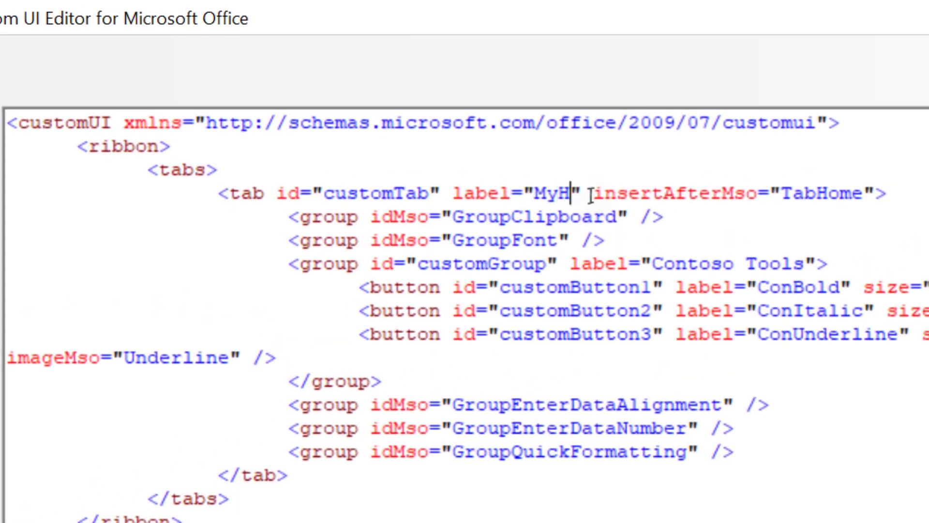
pyautogui.write('ome')
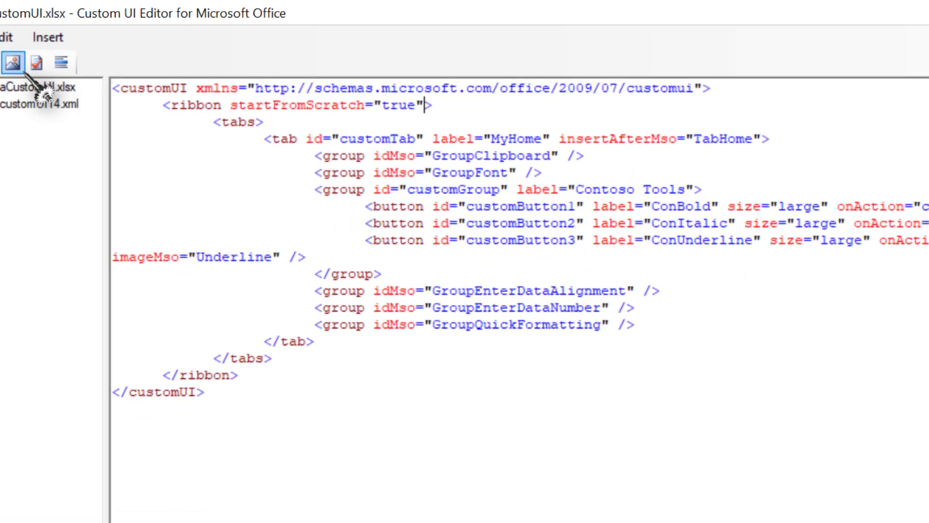
pyautogui.click(87, 53)
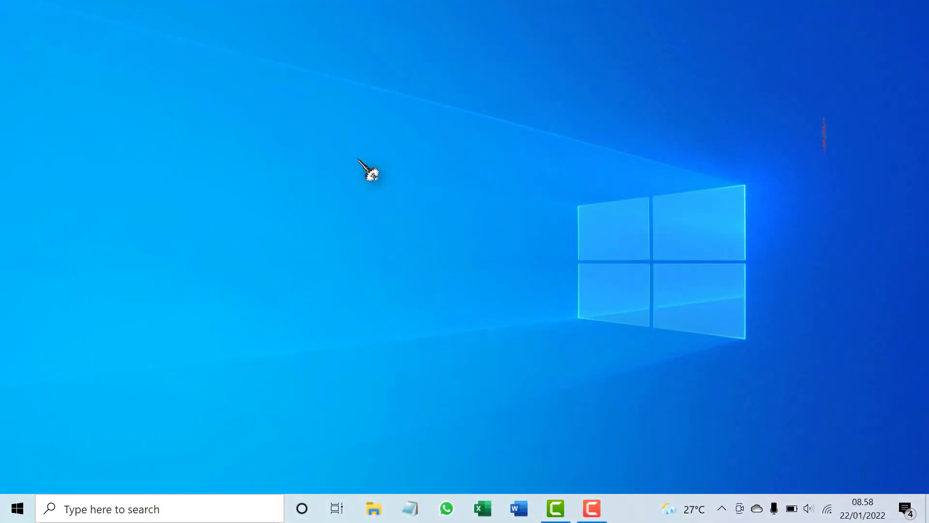
pyautogui.rightClick(358, 160)
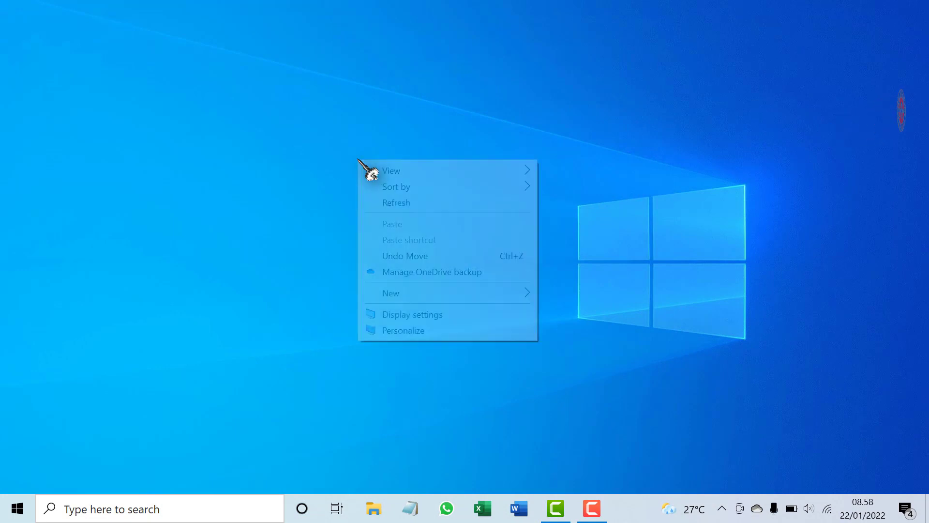
pyautogui.click(393, 202)
pyautogui.rightClick(392, 198)
pyautogui.click(428, 240)
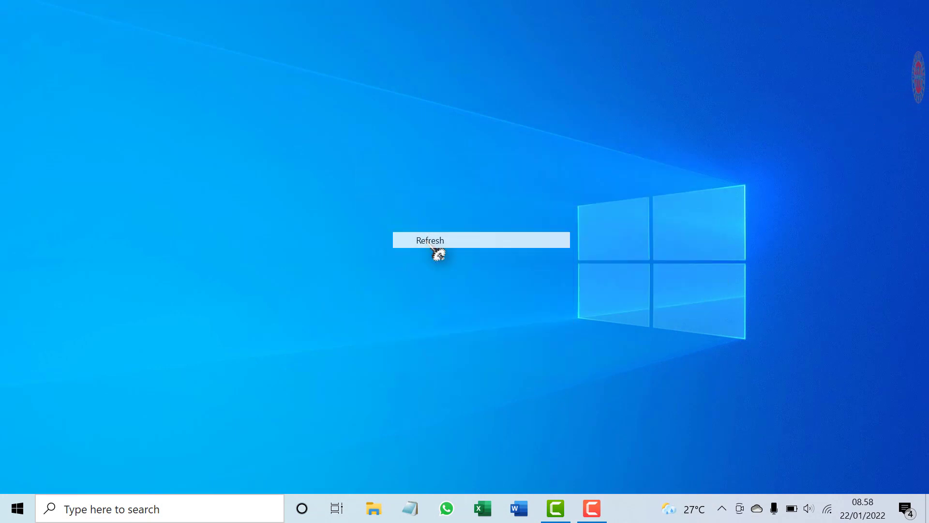
pyautogui.rightClick(408, 97)
pyautogui.click(429, 138)
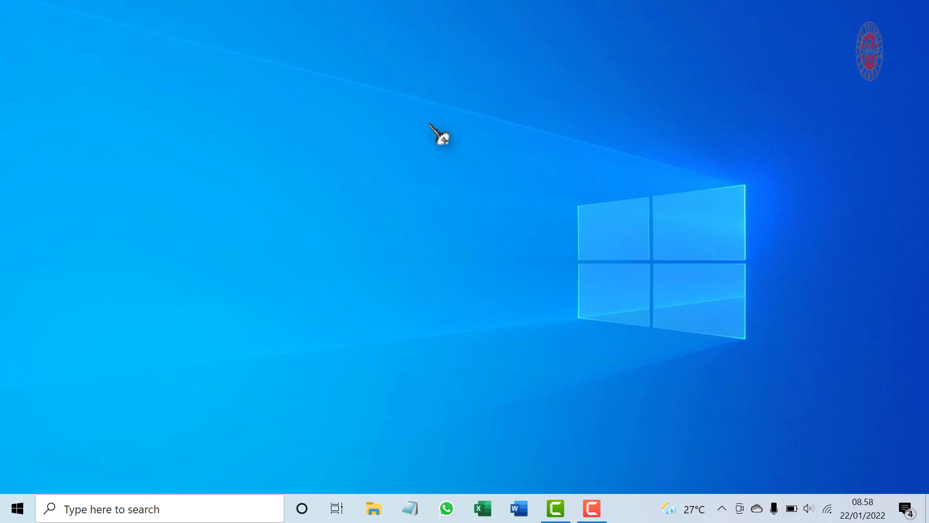
pyautogui.rightClick(429, 124)
pyautogui.click(470, 167)
pyautogui.rightClick(489, 207)
pyautogui.click(514, 248)
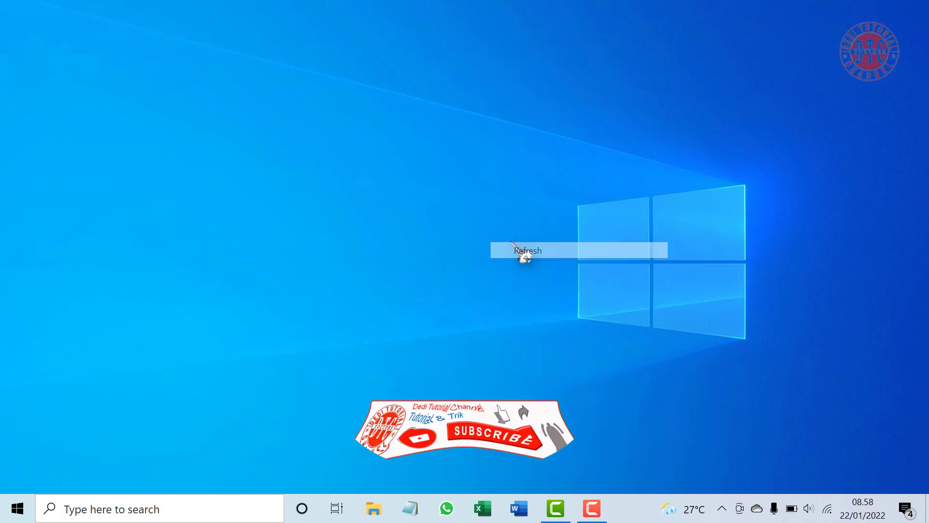
pyautogui.rightClick(420, 88)
pyautogui.click(454, 131)
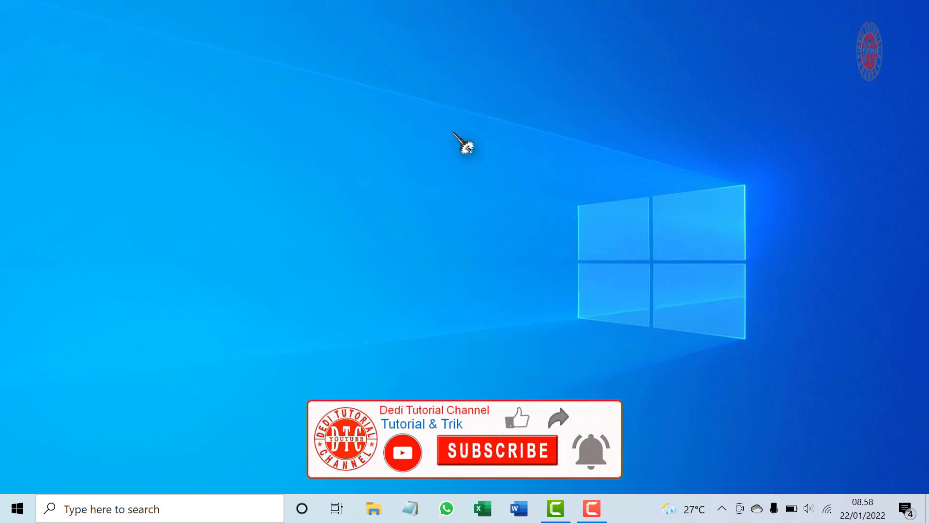
pyautogui.rightClick(454, 131)
pyautogui.click(501, 178)
pyautogui.rightClick(493, 174)
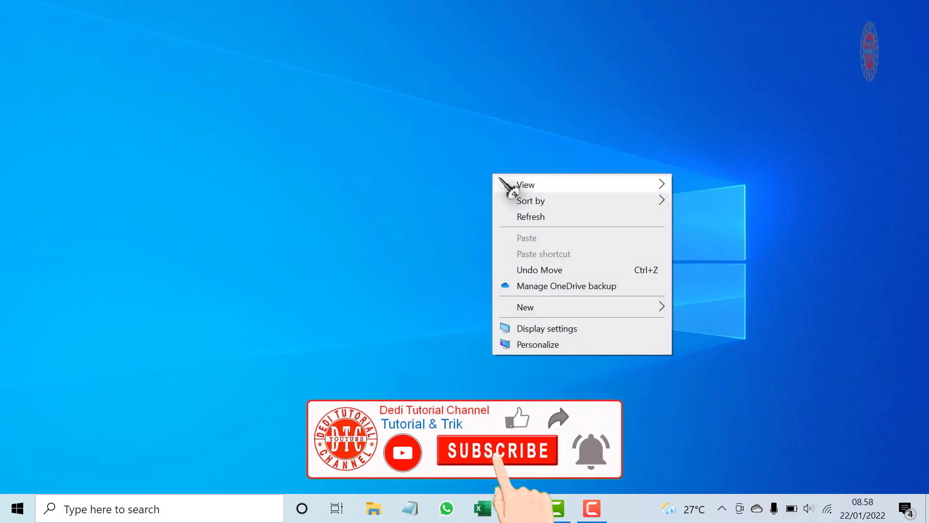
pyautogui.click(525, 210)
pyautogui.rightClick(525, 209)
pyautogui.click(559, 251)
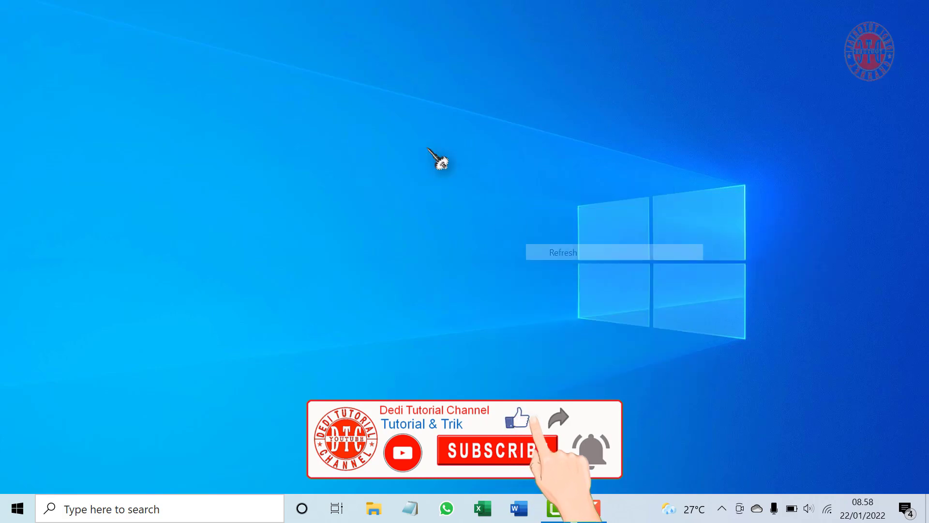
pyautogui.rightClick(393, 99)
pyautogui.click(452, 157)
pyautogui.rightClick(443, 148)
pyautogui.click(487, 191)
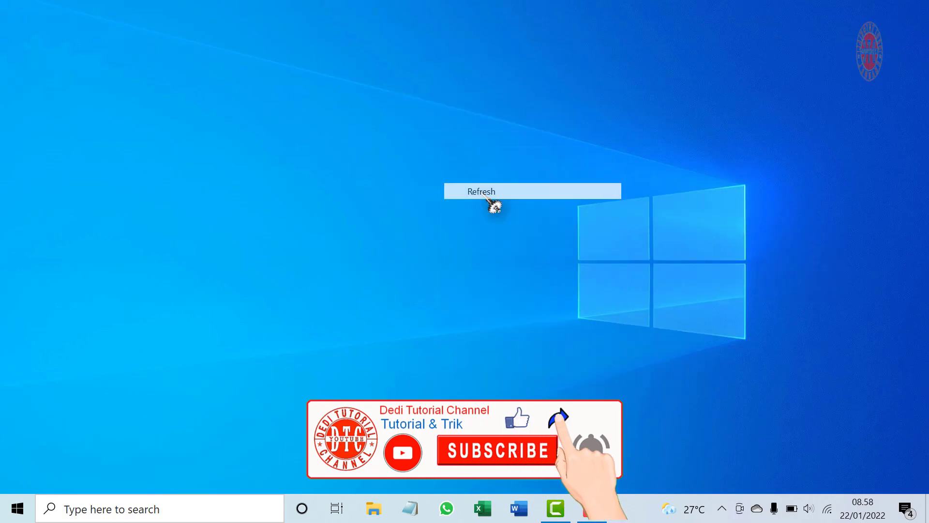
pyautogui.rightClick(481, 193)
pyautogui.click(514, 236)
pyautogui.rightClick(411, 115)
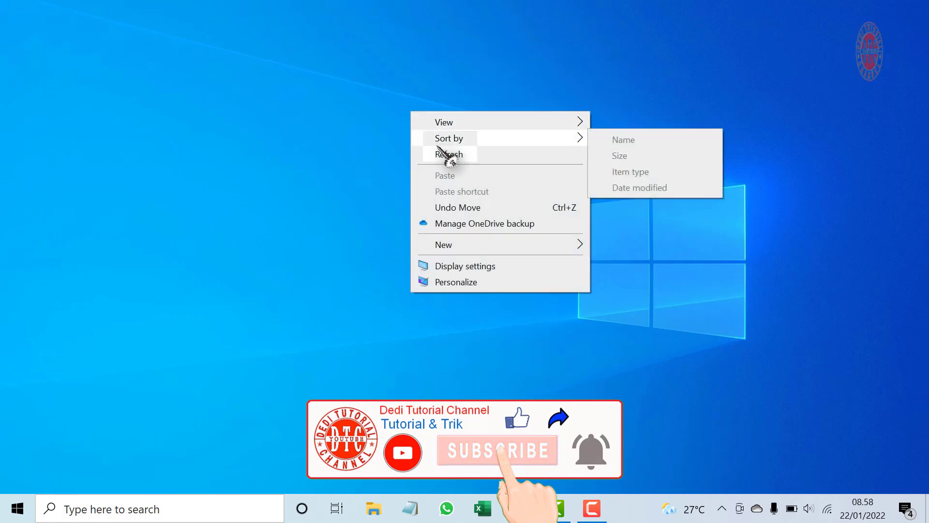
pyautogui.click(445, 154)
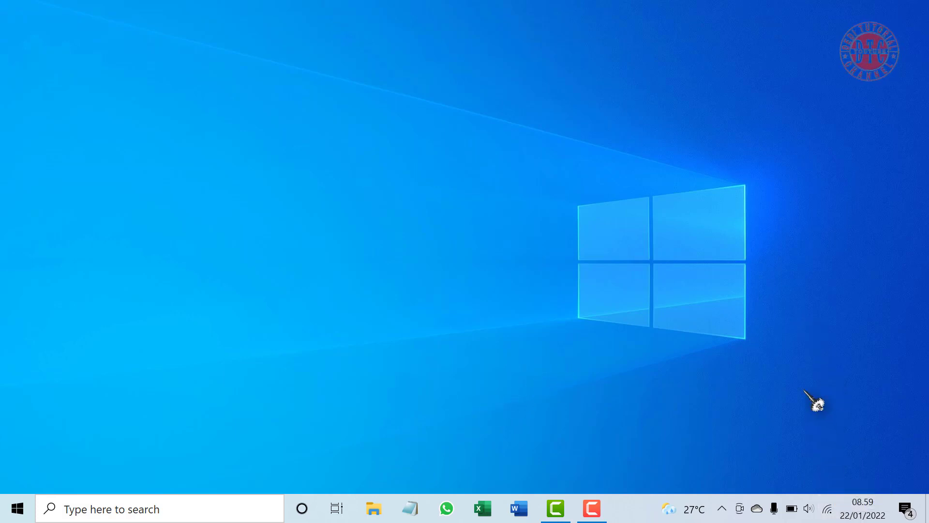
# Step: Disconnect from the dam Wi-Fi network and refresh the desktop
pyautogui.click(826, 510)
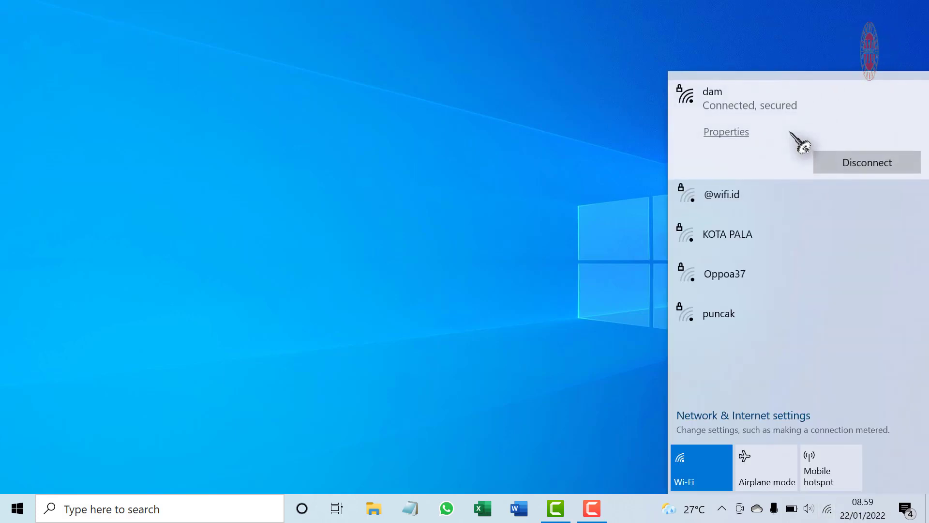
pyautogui.click(846, 164)
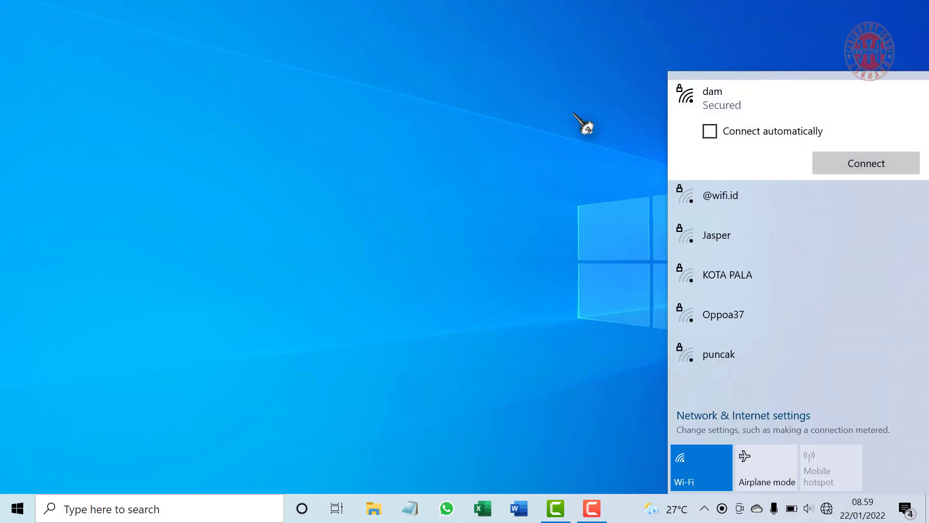
pyautogui.rightClick(544, 98)
pyautogui.click(581, 140)
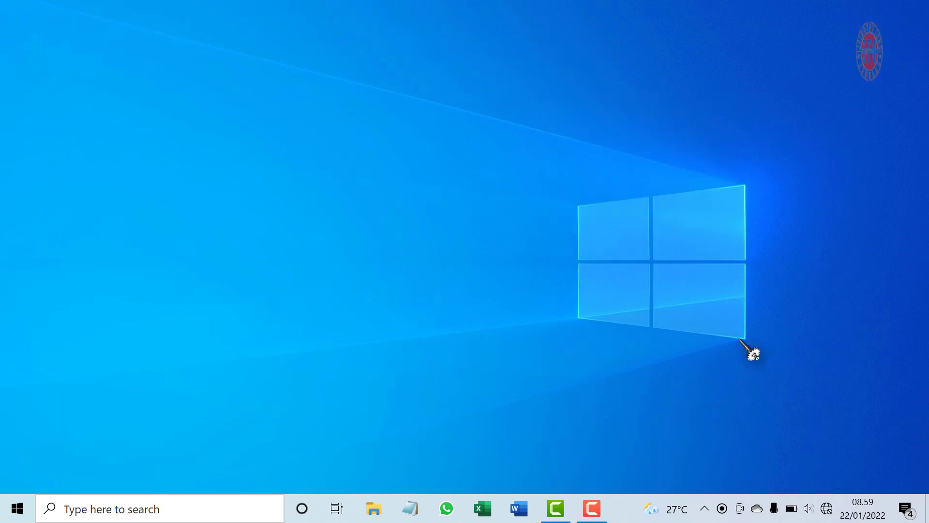
# Step: Disable Smadav protection until restart and dismiss its notification
pyautogui.click(705, 509)
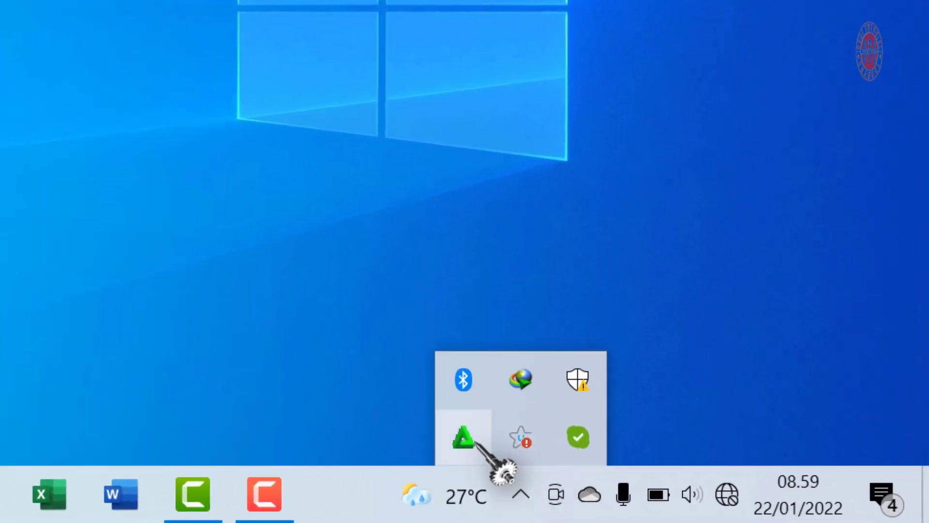
pyautogui.rightClick(516, 447)
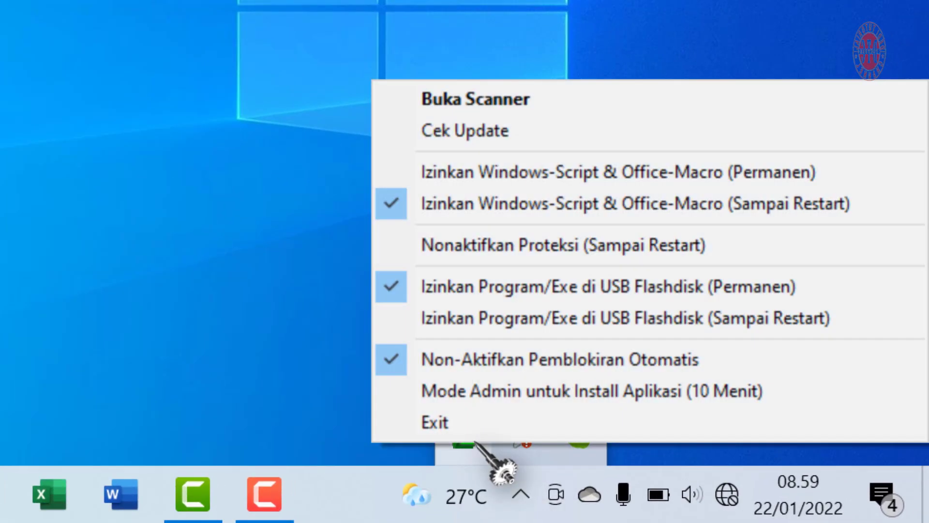
pyautogui.click(510, 245)
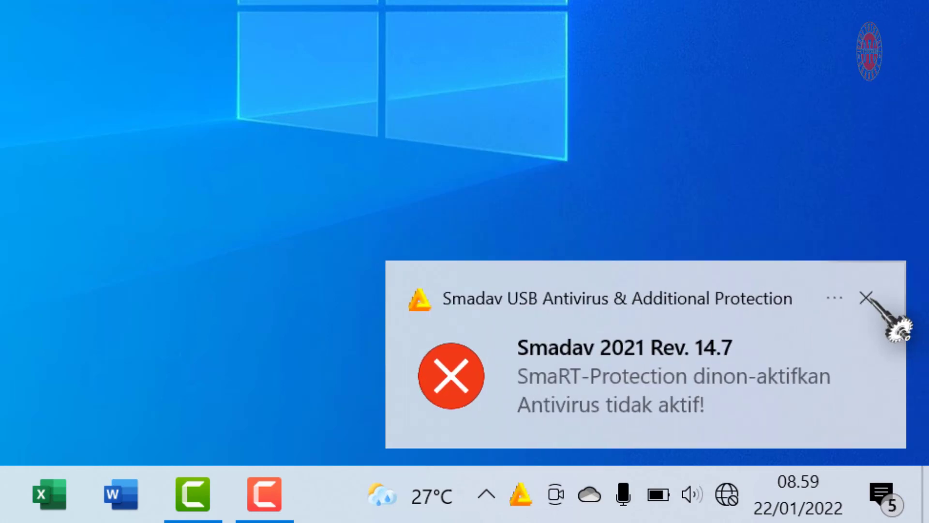
pyautogui.click(867, 297)
pyautogui.click(520, 494)
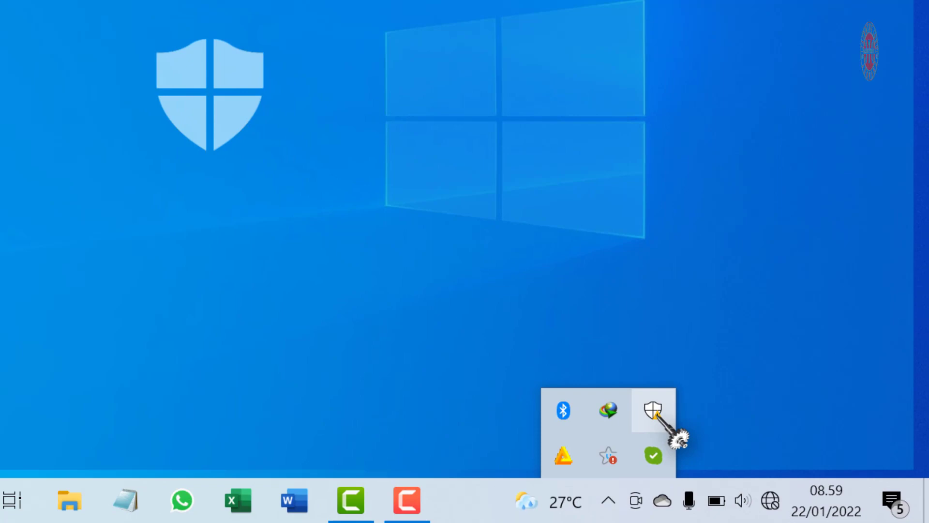
# Step: Turn off Real-time protection in Virus & threat protection settings, then close Windows Security
pyautogui.click(655, 412)
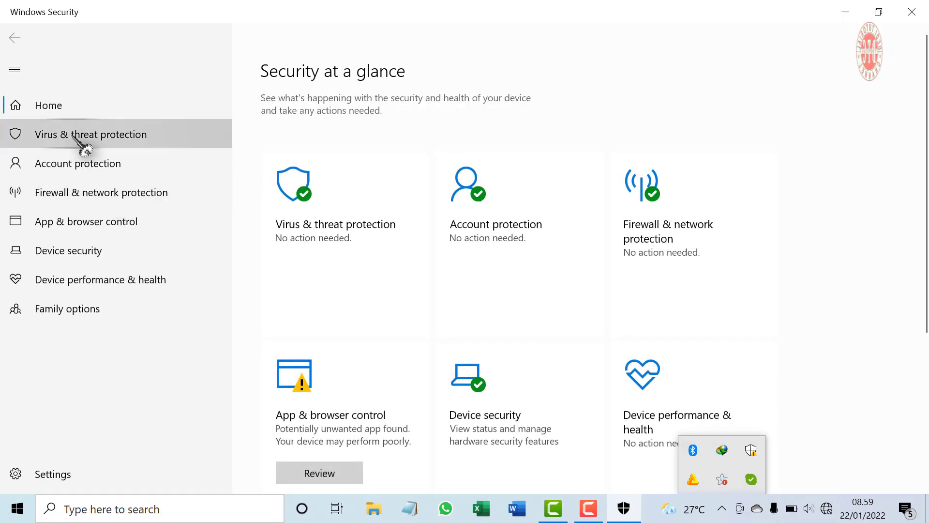
pyautogui.click(72, 136)
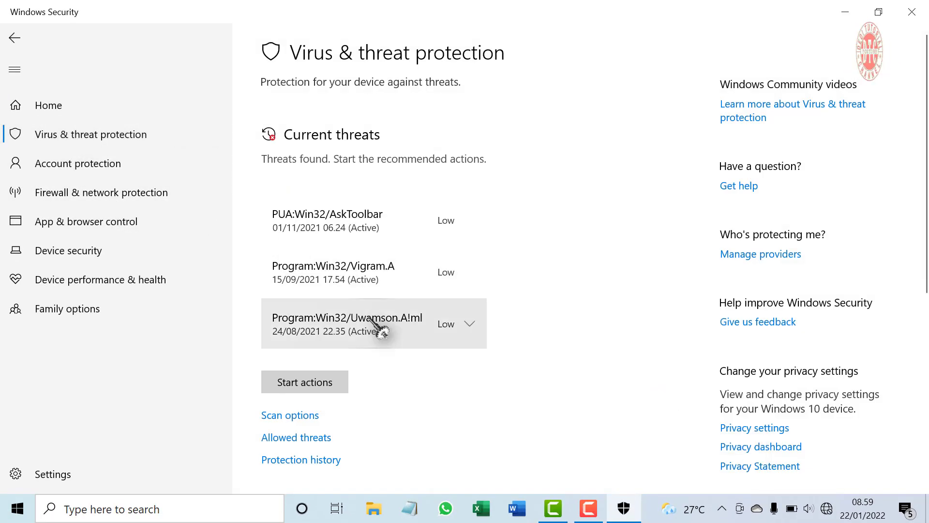
pyautogui.scroll(-3, 407, 334)
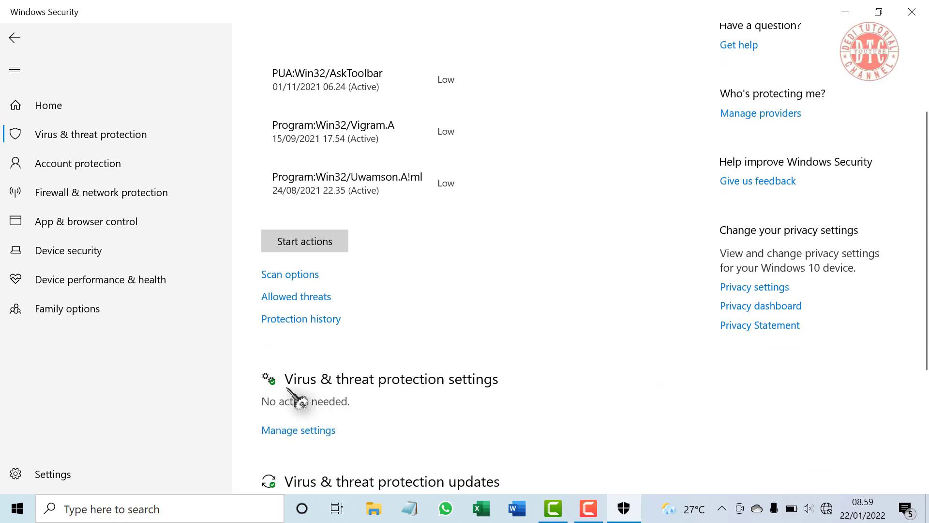
pyautogui.click(303, 431)
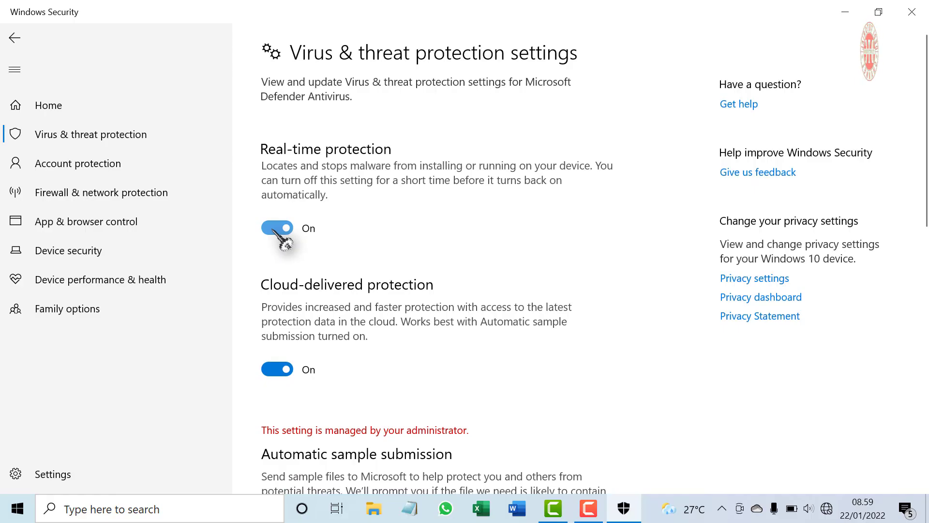
pyautogui.click(277, 228)
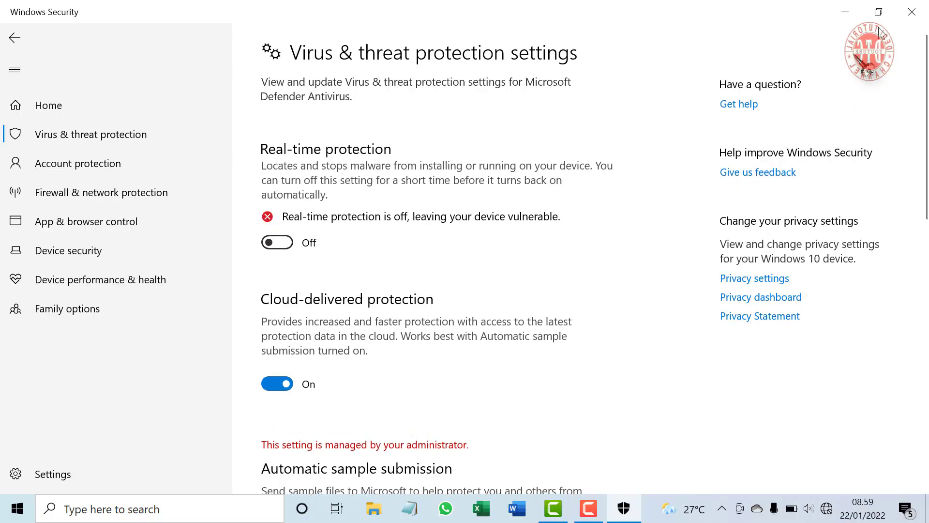
pyautogui.click(913, 12)
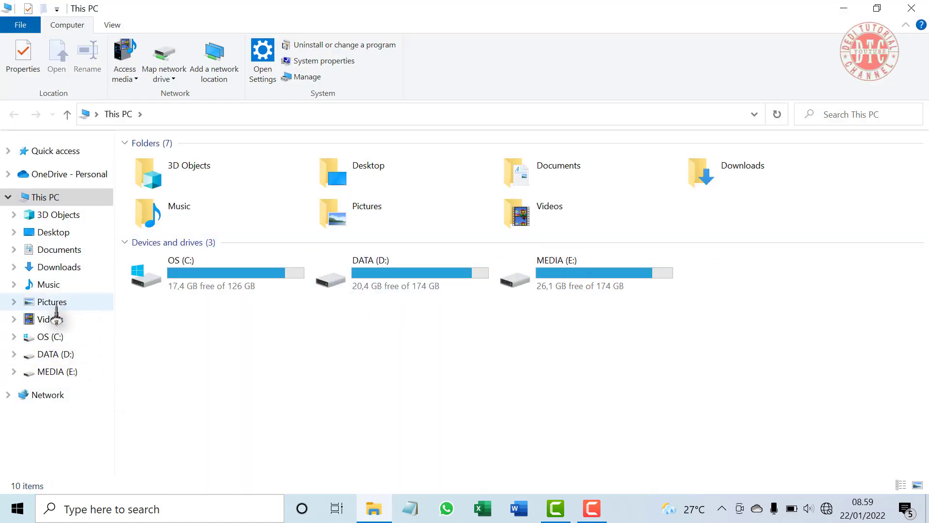
# Step: Go to the Music folder under This PC in File Explorer
pyautogui.click(57, 288)
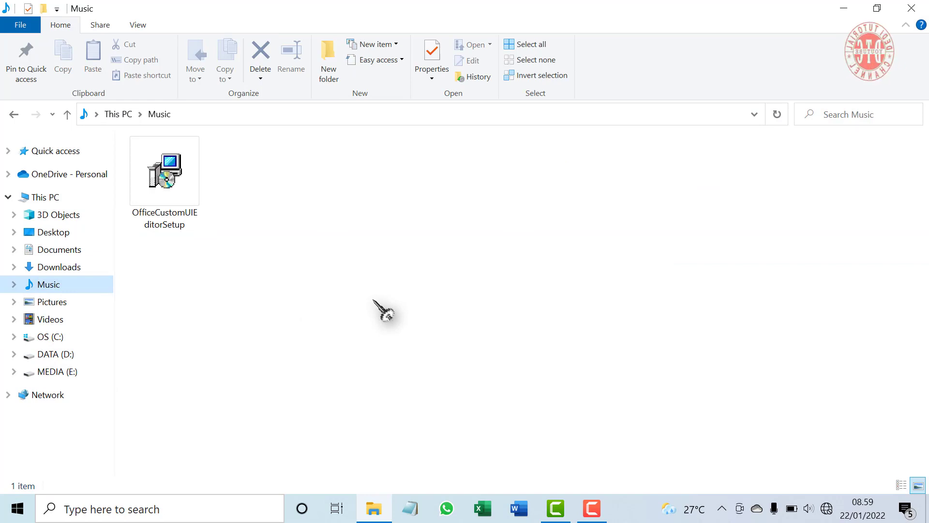
# Step: Run OfficeCustomUIEditorSetup, accept the license and install to the default folder
pyautogui.doubleClick(192, 208)
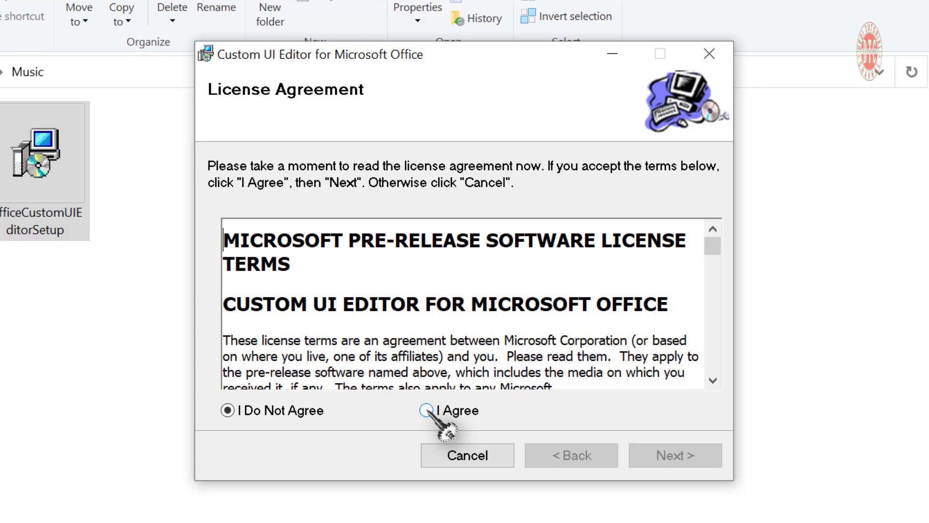
pyautogui.click(426, 411)
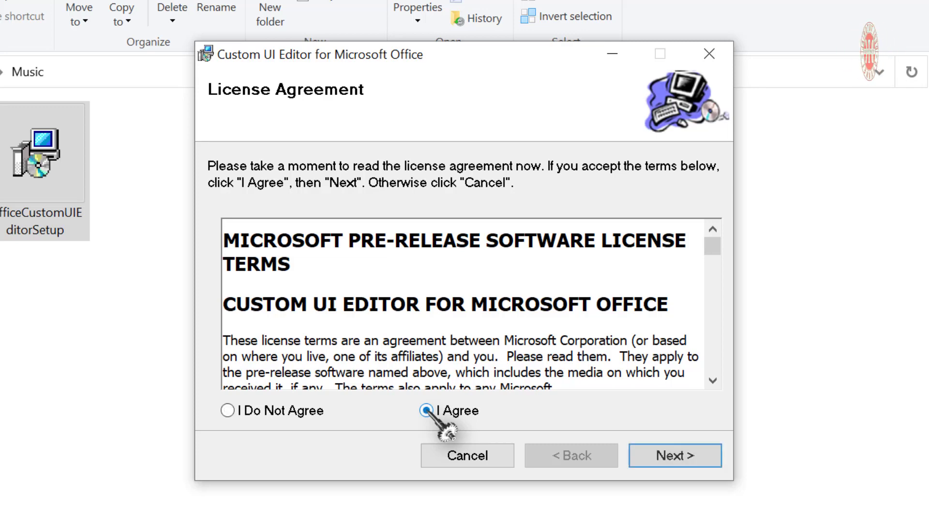
pyautogui.click(684, 453)
pyautogui.click(684, 455)
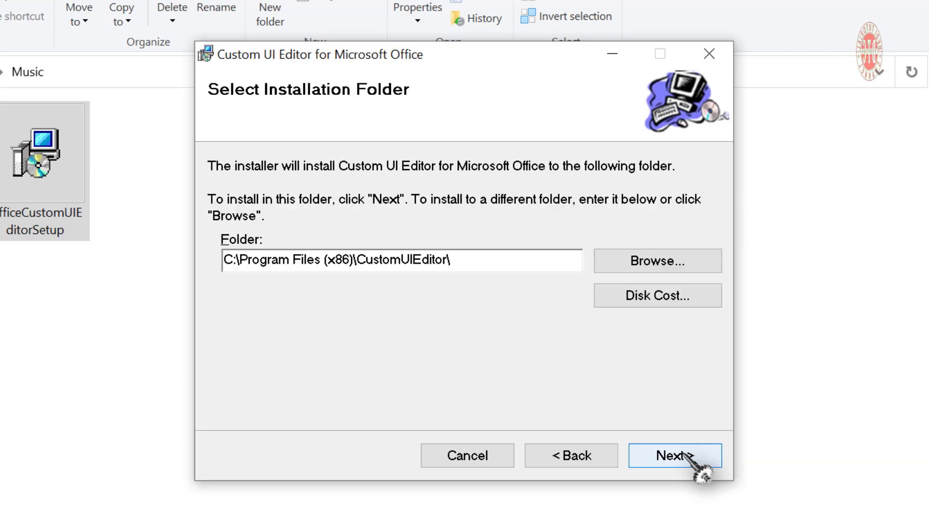
pyautogui.click(684, 454)
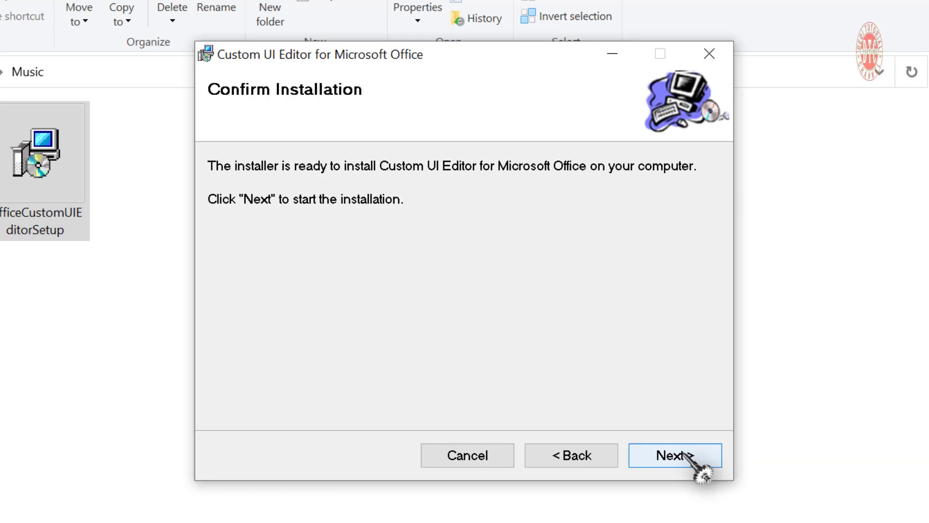
pyautogui.click(684, 454)
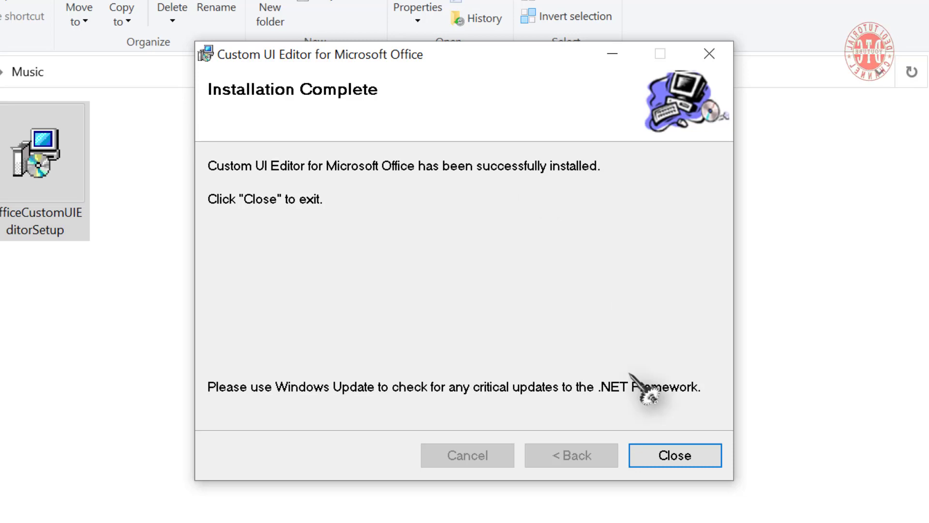
pyautogui.click(682, 459)
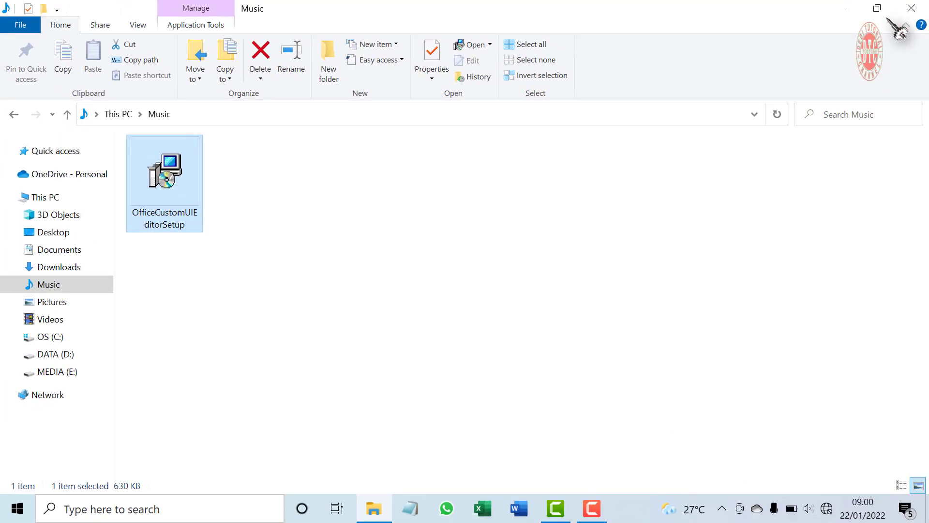
# Step: Close the Music folder and pin Custom UI Editor for Microsoft Office to the taskbar
pyautogui.click(912, 7)
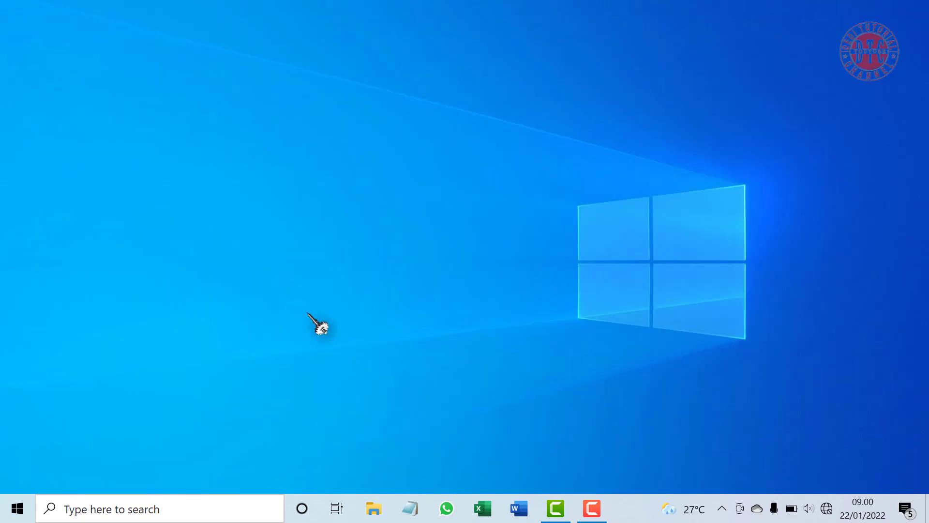
pyautogui.click(25, 507)
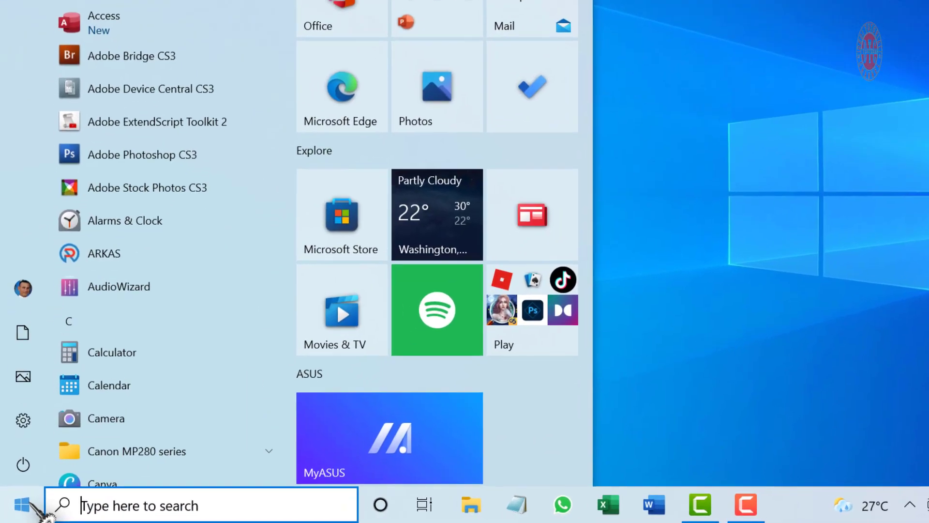
pyautogui.scroll(-5, 183, 228)
pyautogui.scroll(-5, 192, 320)
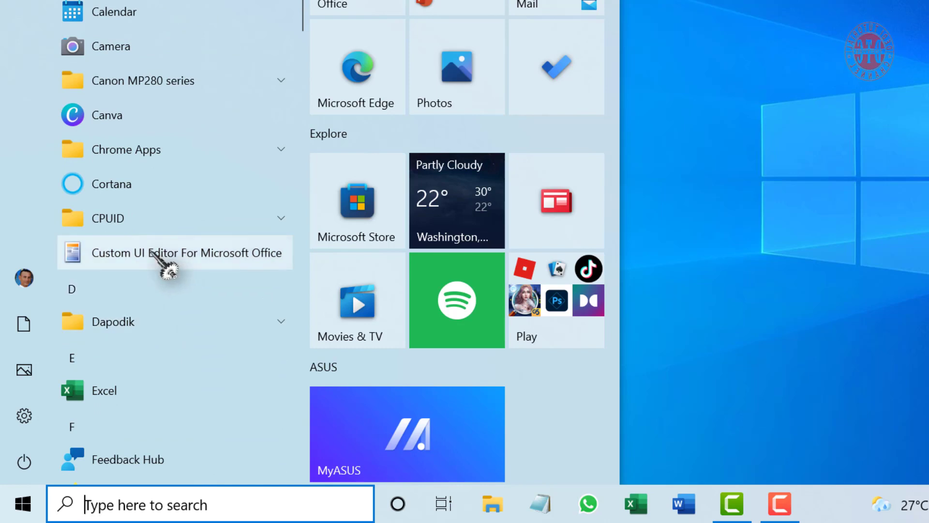
pyautogui.rightClick(152, 253)
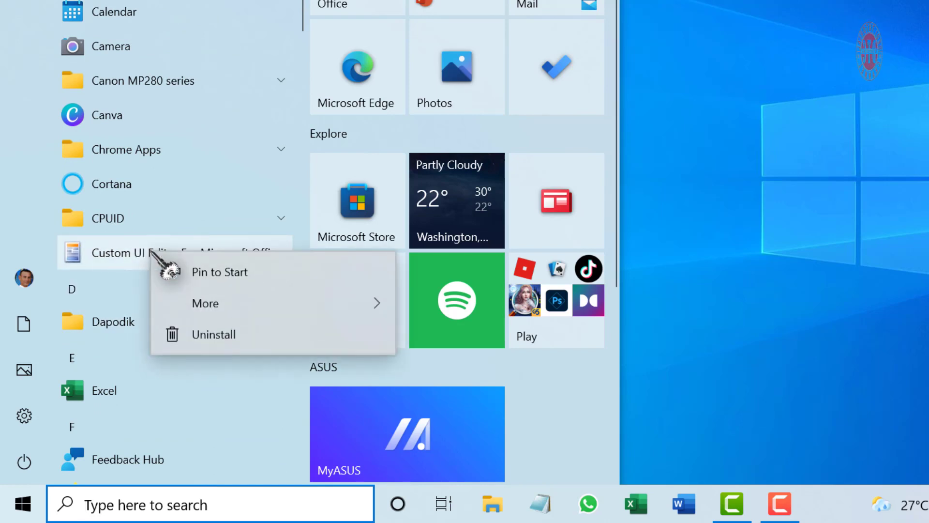
pyautogui.moveTo(218, 304)
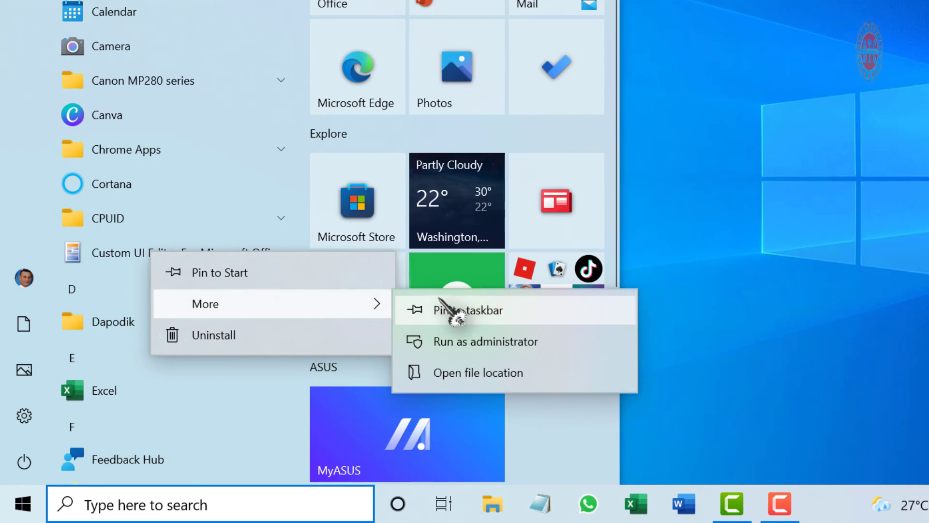
pyautogui.click(469, 310)
# Step: Launch Custom UI Editor from its new taskbar icon and close it again
pyautogui.click(842, 371)
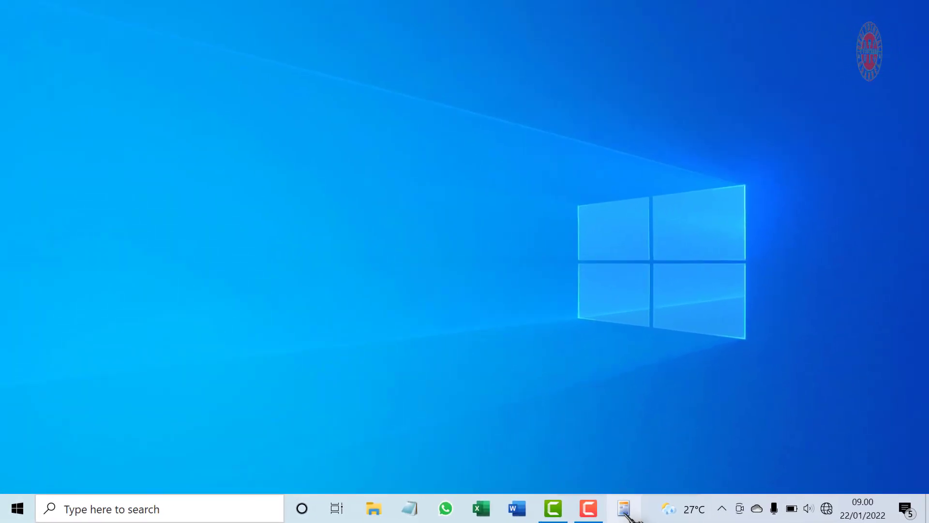
pyautogui.click(625, 509)
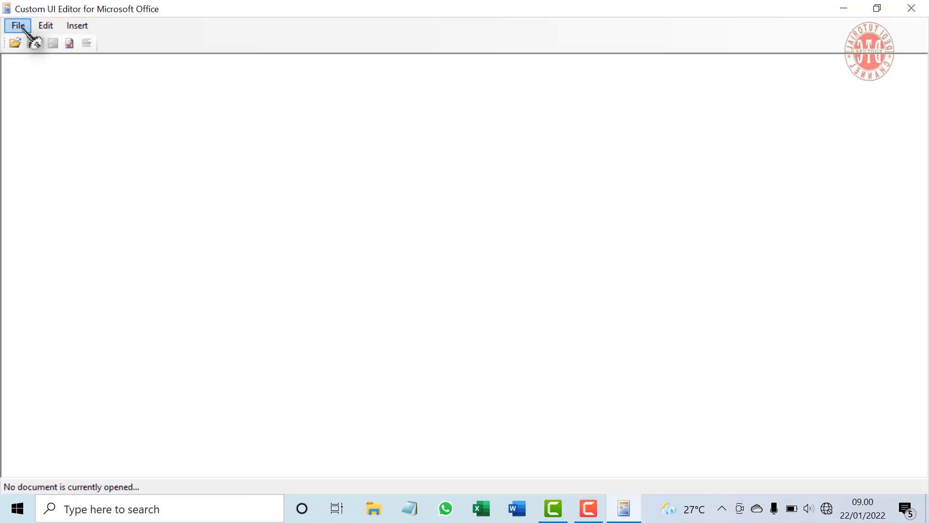
pyautogui.click(913, 8)
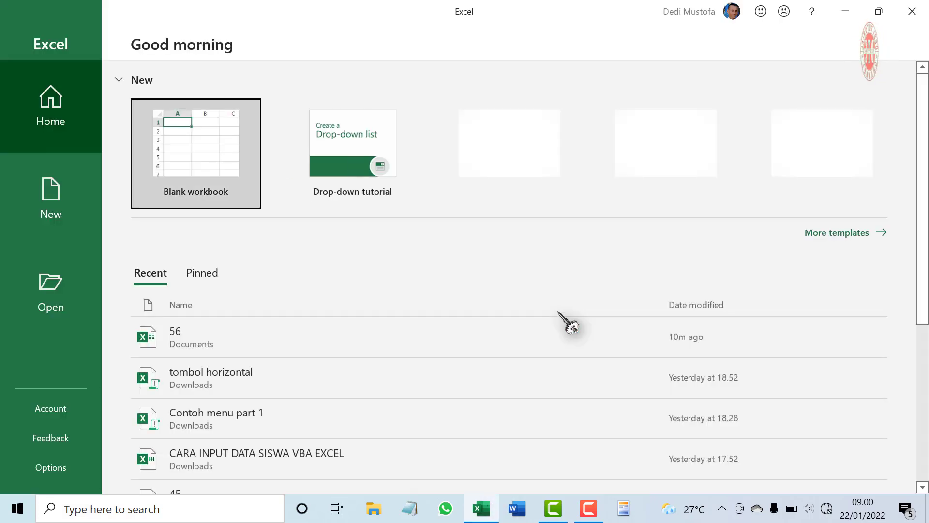
# Step: Create a blank workbook with 123 in A1 and save it as CobaCustomUI in Music
pyautogui.click(182, 158)
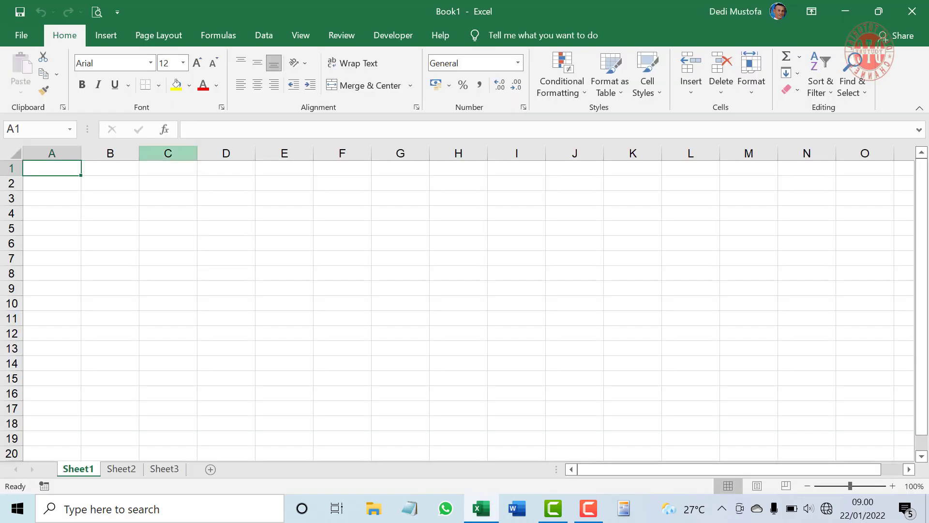
pyautogui.write('123')
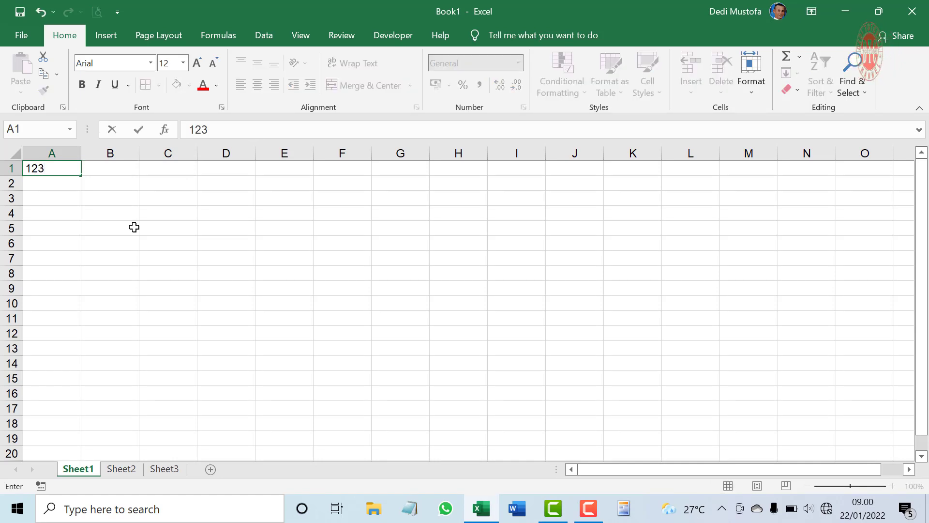
pyautogui.click(27, 38)
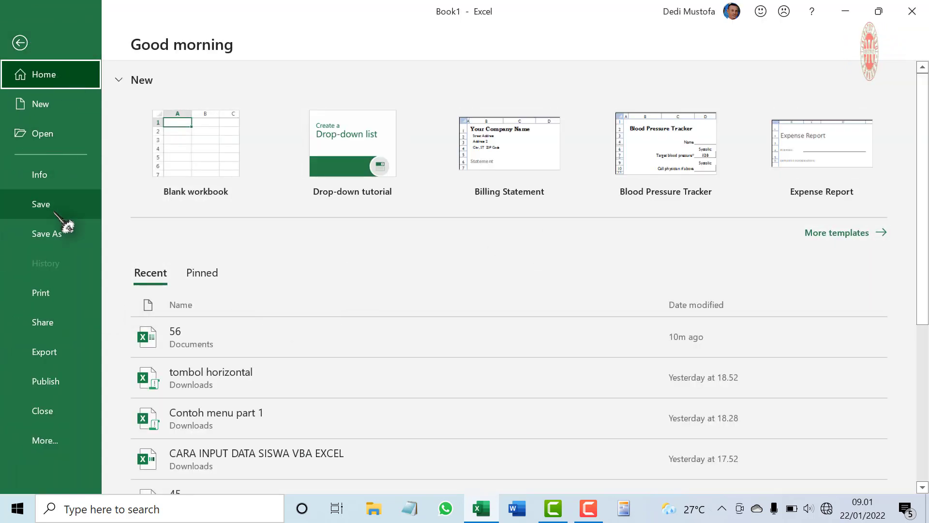
pyautogui.click(54, 212)
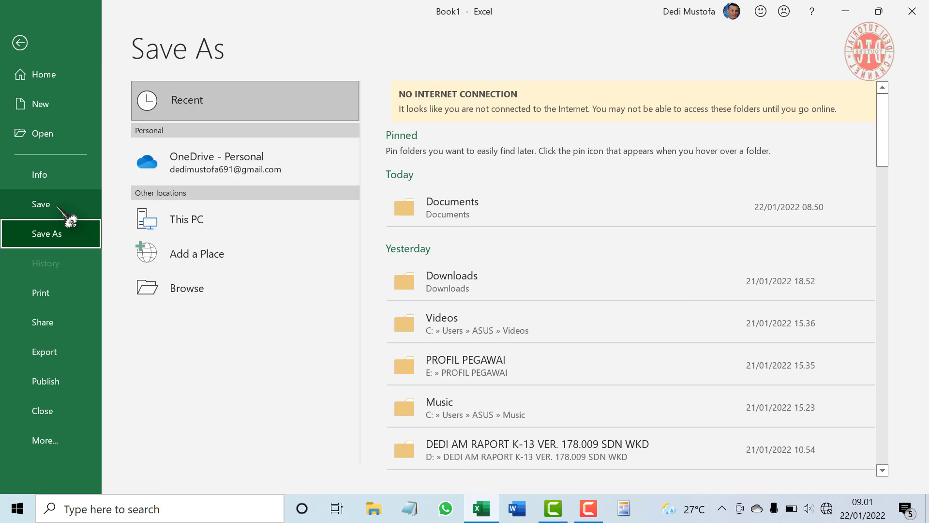
pyautogui.click(219, 303)
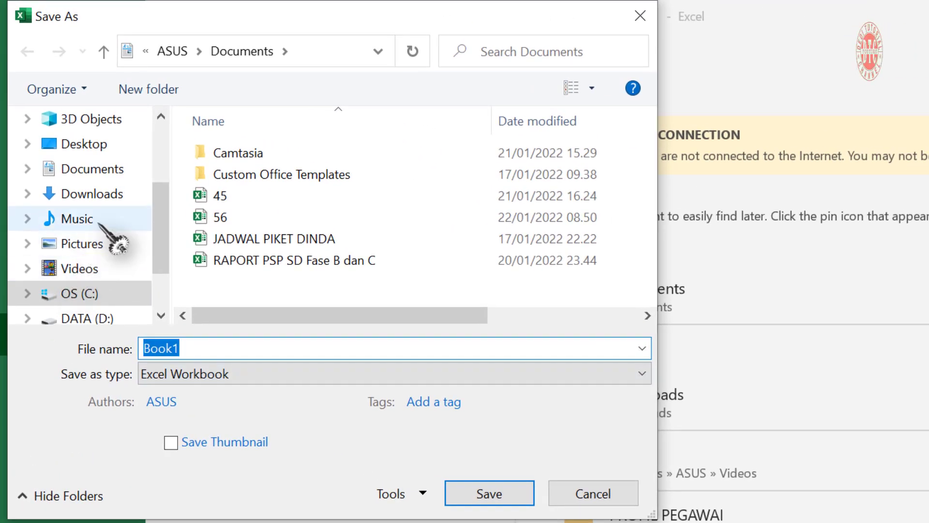
pyautogui.click(99, 224)
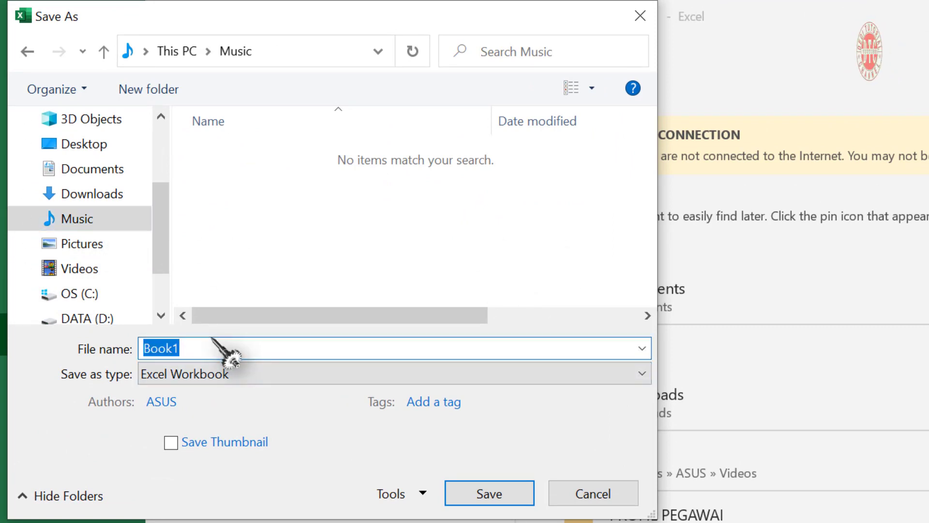
pyautogui.write('CobaCustomUI')
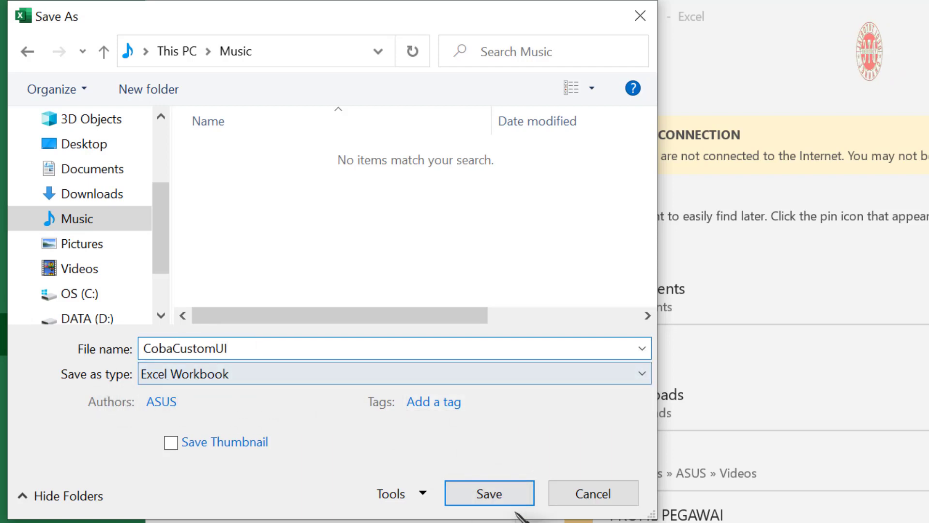
pyautogui.click(494, 492)
pyautogui.click(494, 493)
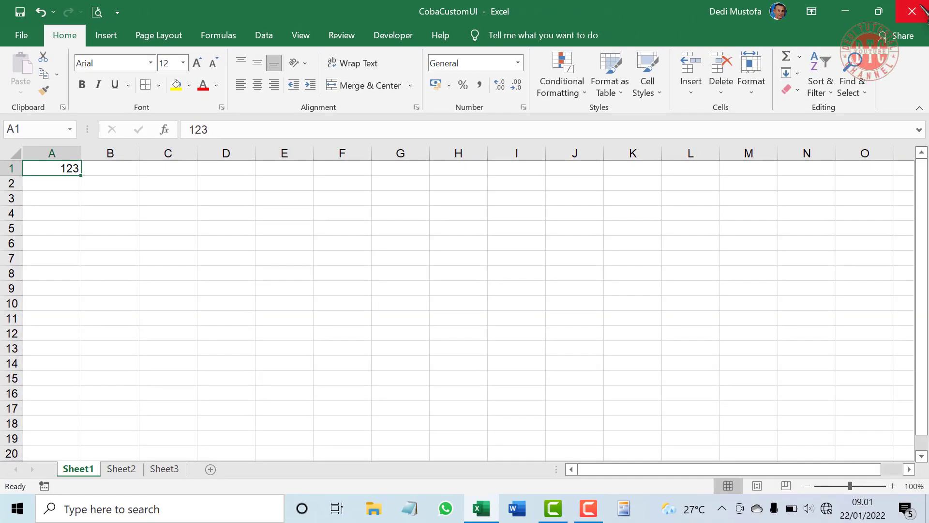
pyautogui.click(923, 8)
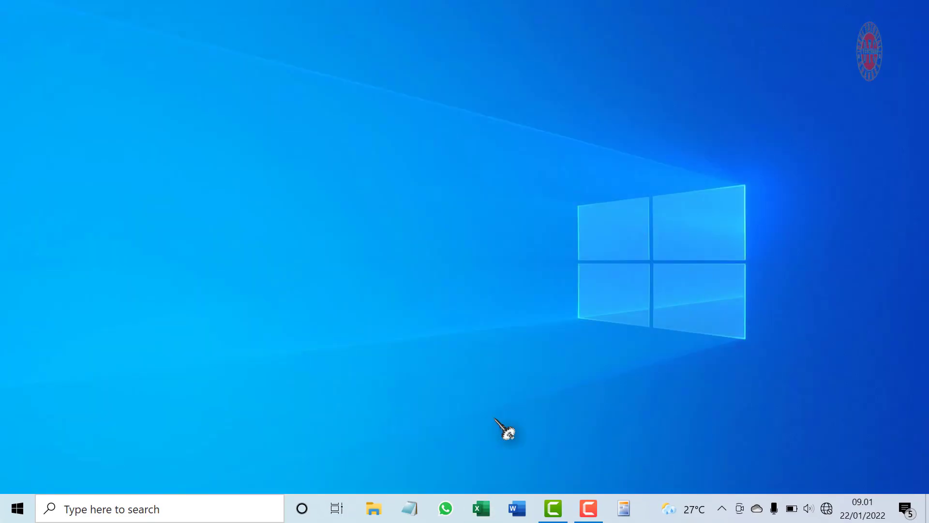
pyautogui.click(374, 507)
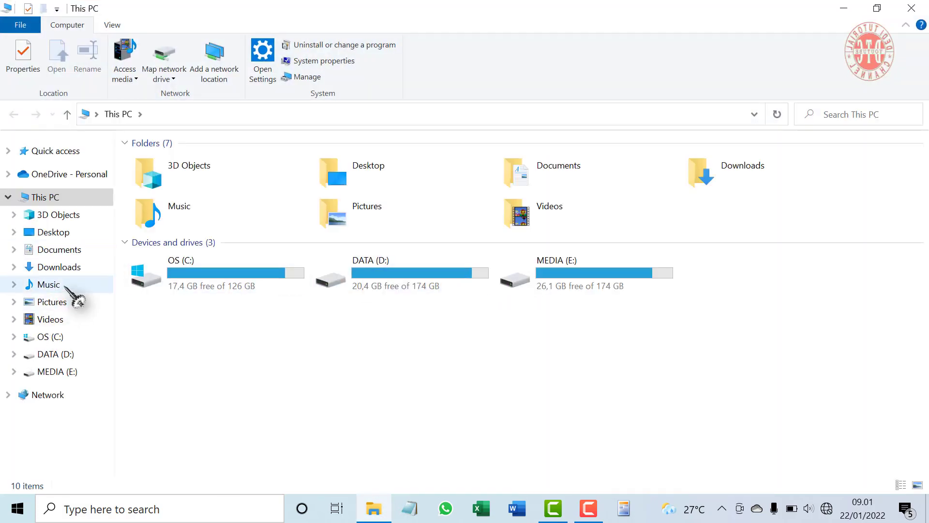
pyautogui.click(65, 287)
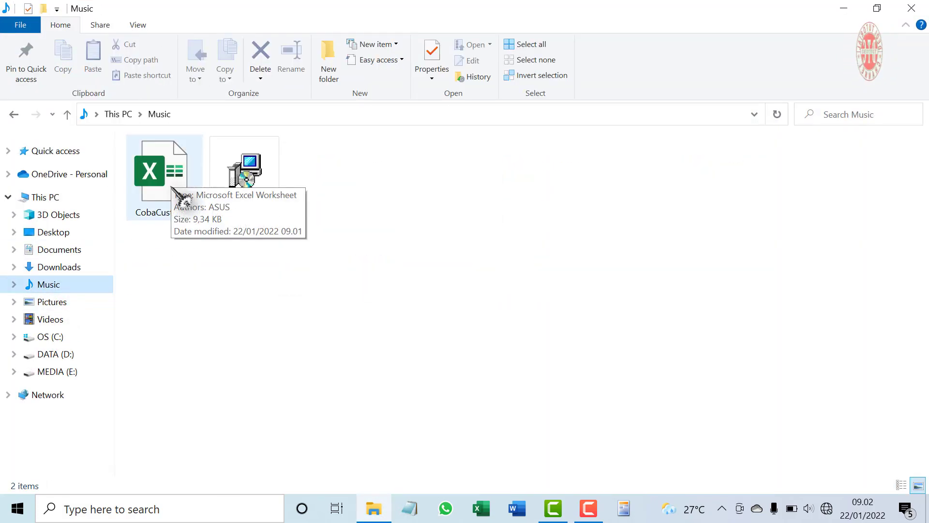
pyautogui.click(173, 188)
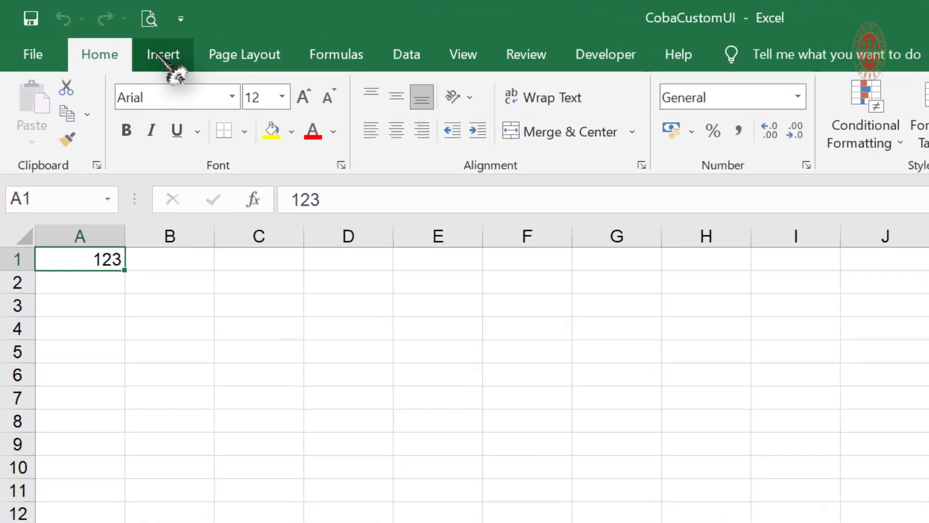
pyautogui.click(162, 54)
pyautogui.click(266, 59)
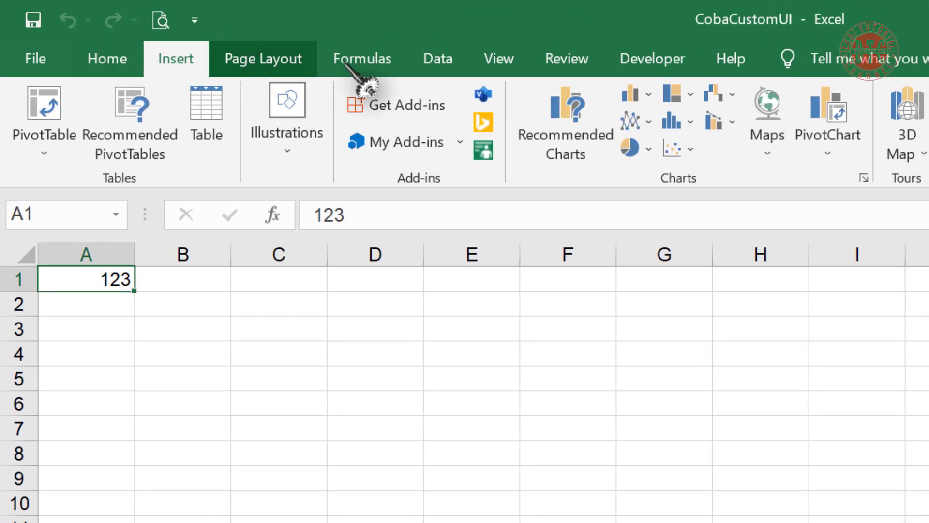
pyautogui.click(368, 61)
pyautogui.click(455, 58)
pyautogui.click(504, 59)
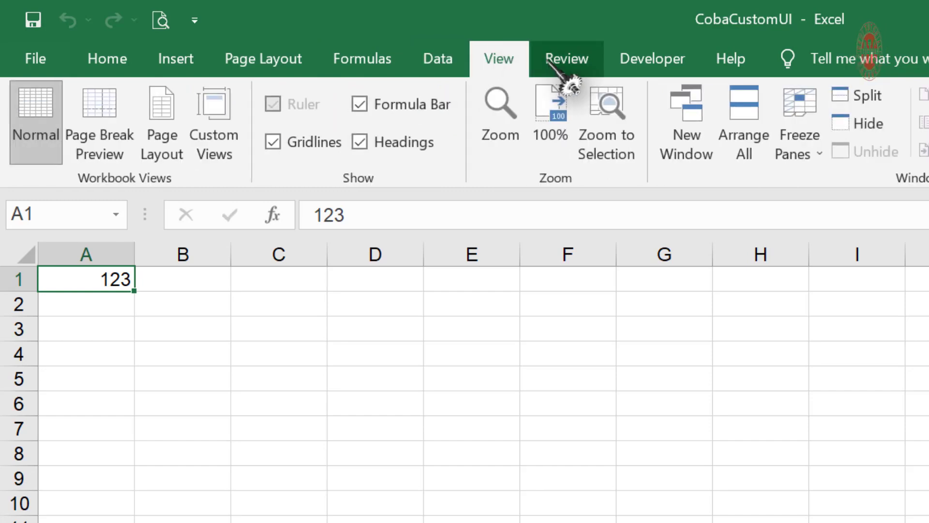
pyautogui.click(562, 59)
pyautogui.click(675, 60)
pyautogui.click(731, 60)
pyautogui.click(107, 59)
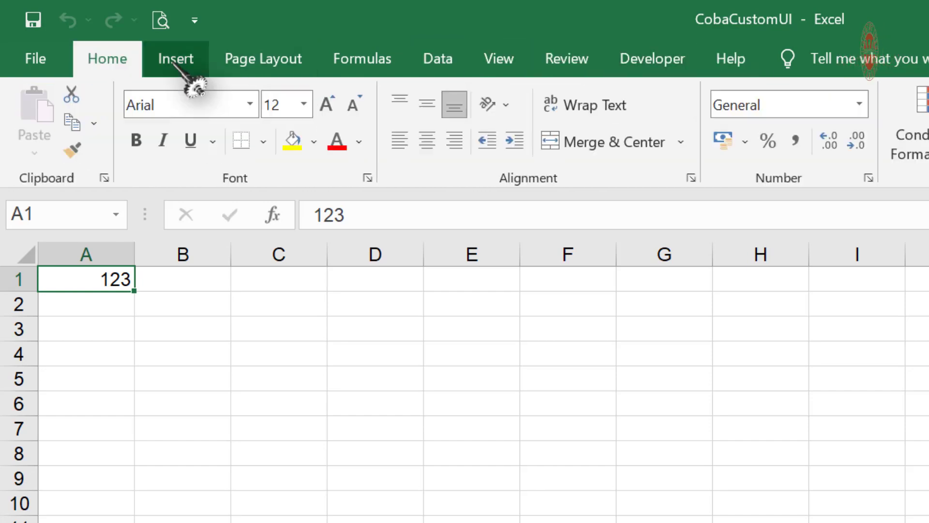
pyautogui.click(165, 60)
pyautogui.click(107, 63)
pyautogui.click(175, 61)
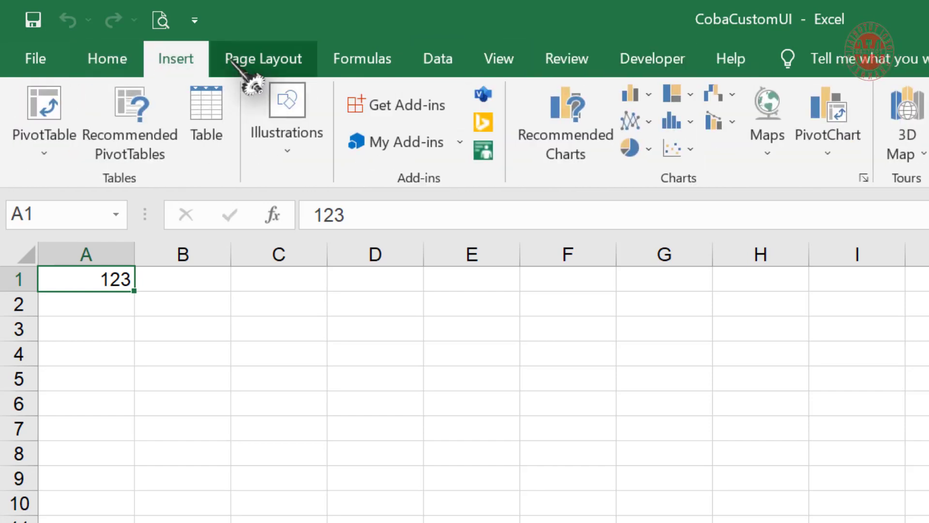
pyautogui.click(266, 63)
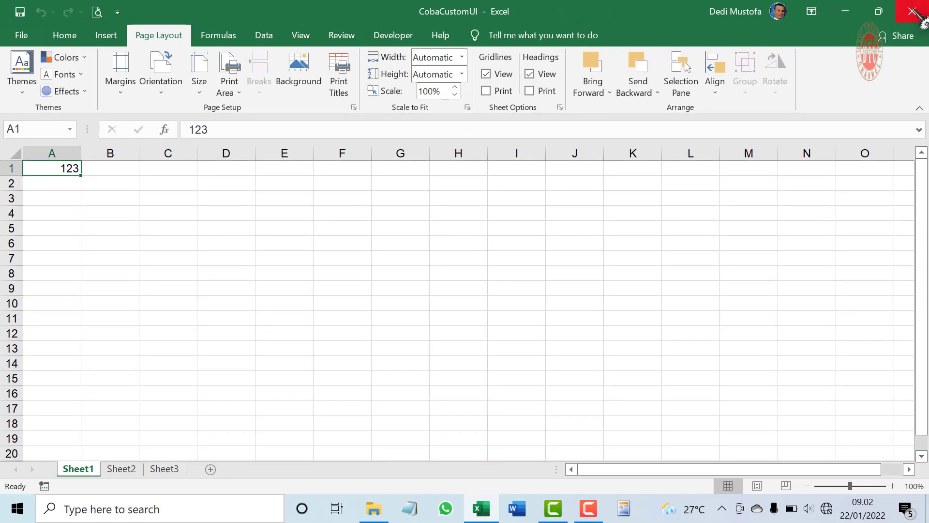
pyautogui.click(65, 36)
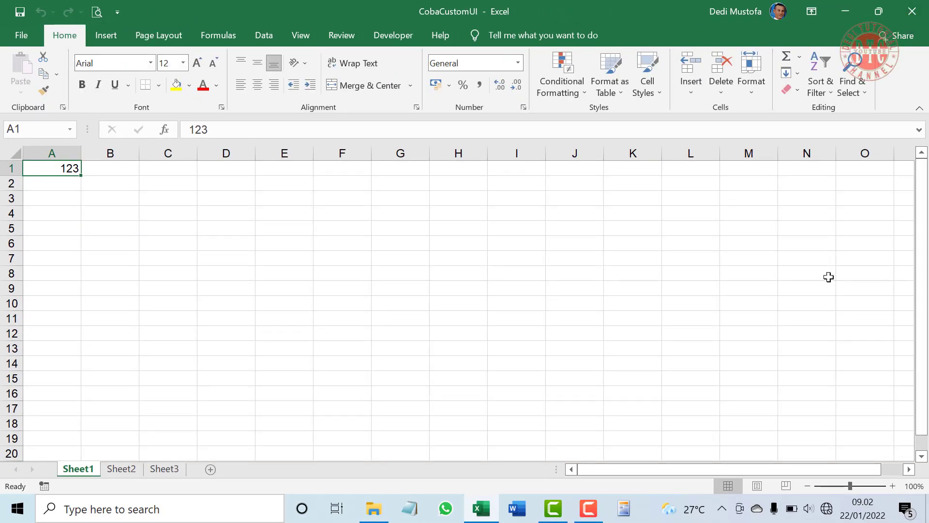
# Step: Launch and close Custom UI Editor, then close the Excel workbook
pyautogui.click(625, 511)
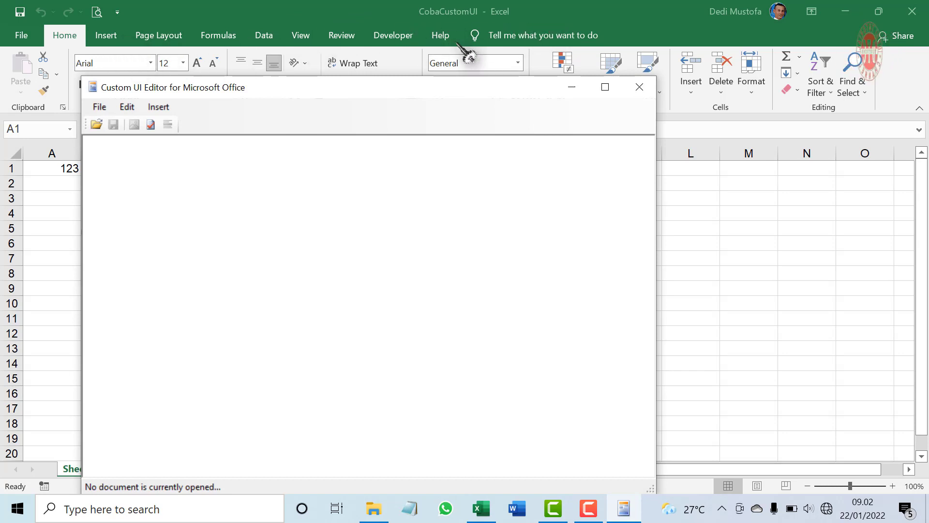
pyautogui.click(639, 87)
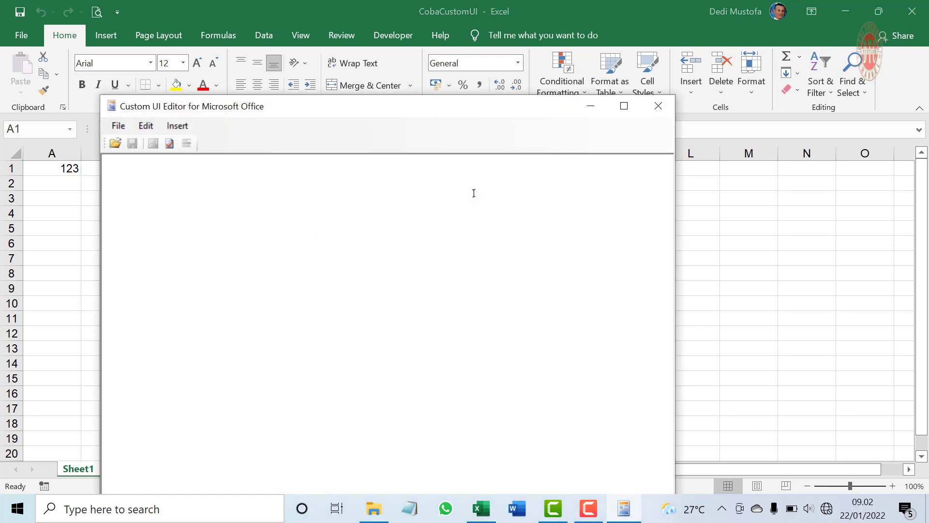
pyautogui.click(658, 106)
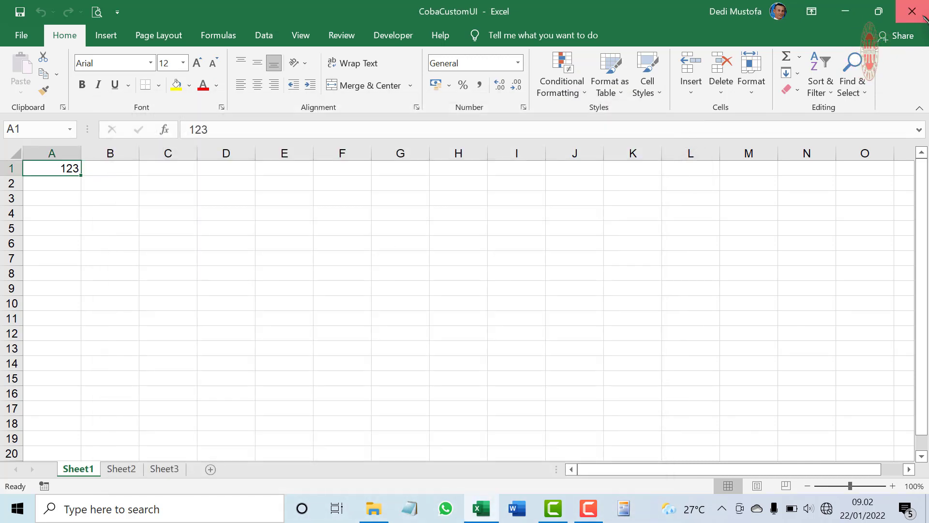
pyautogui.click(924, 17)
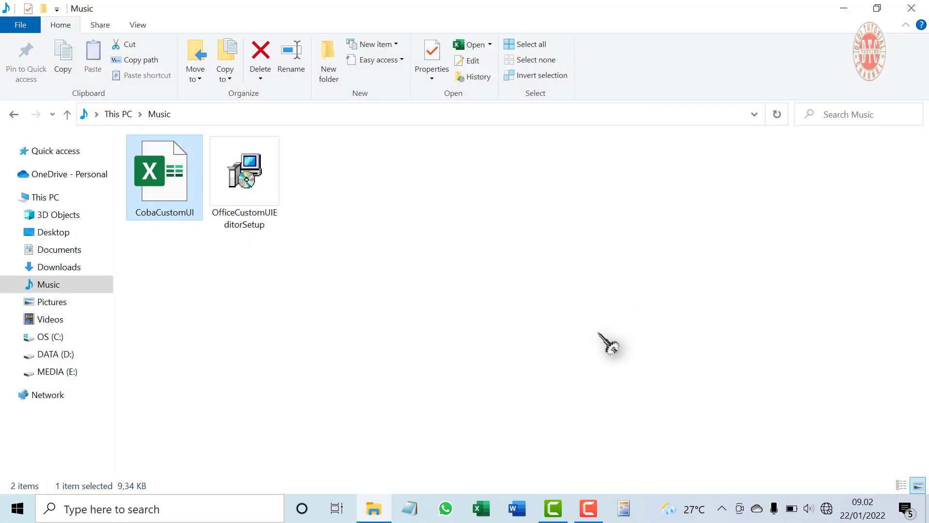
# Step: Relaunch the editor and open CobaCustomUI.xlsx from the Music folder
pyautogui.click(625, 509)
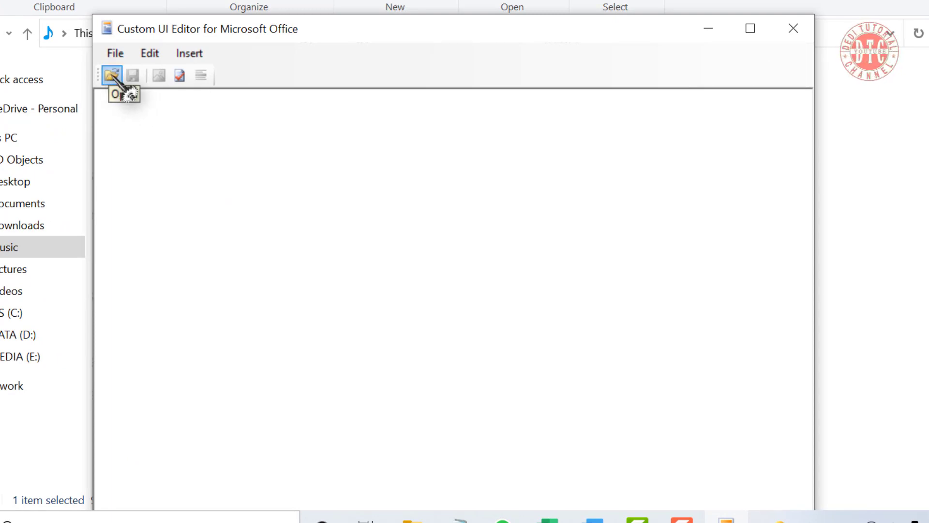
pyautogui.click(113, 76)
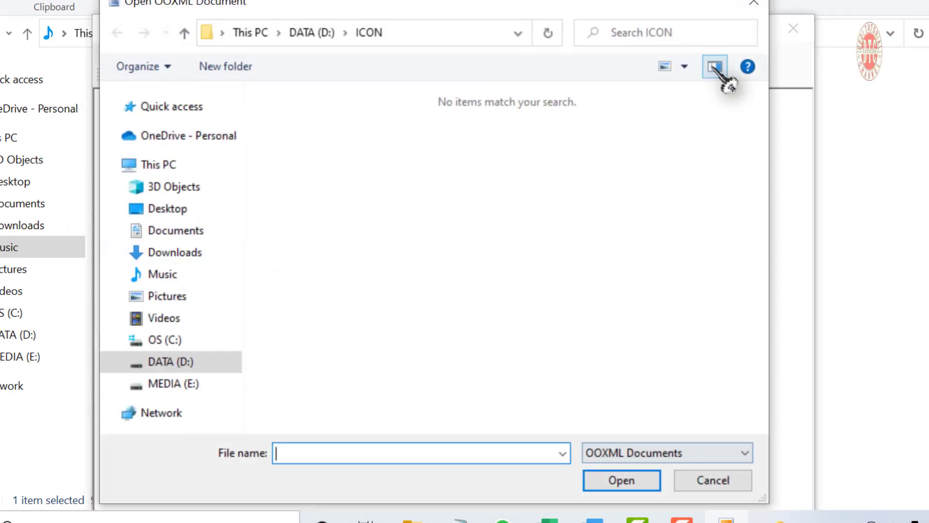
pyautogui.click(753, 3)
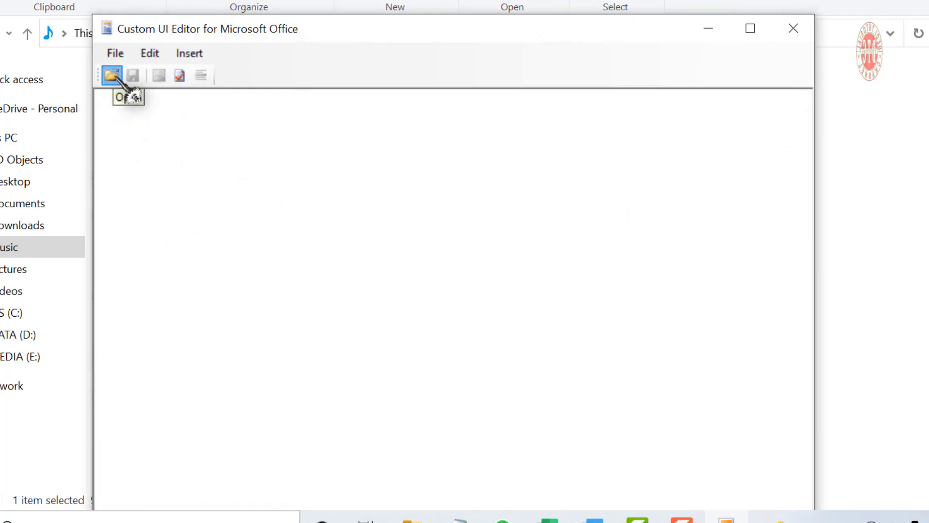
pyautogui.click(112, 76)
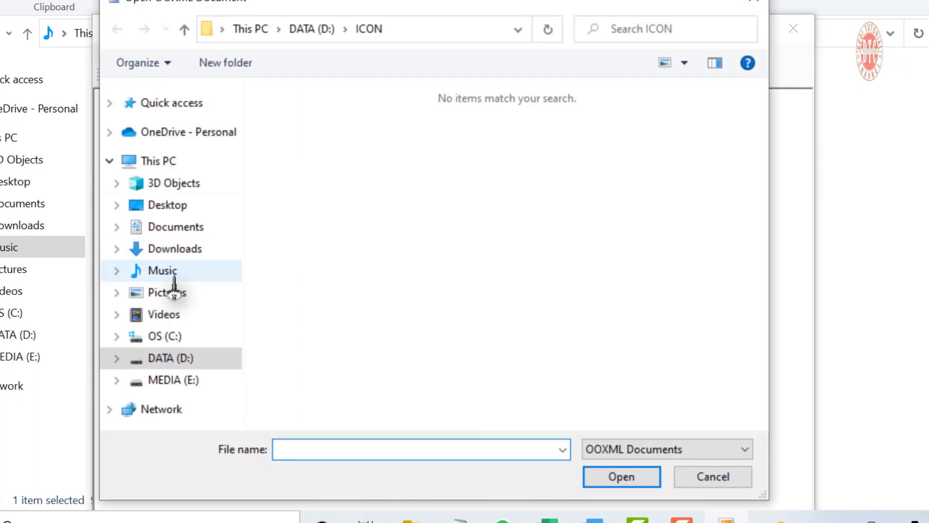
pyautogui.click(173, 275)
pyautogui.click(358, 119)
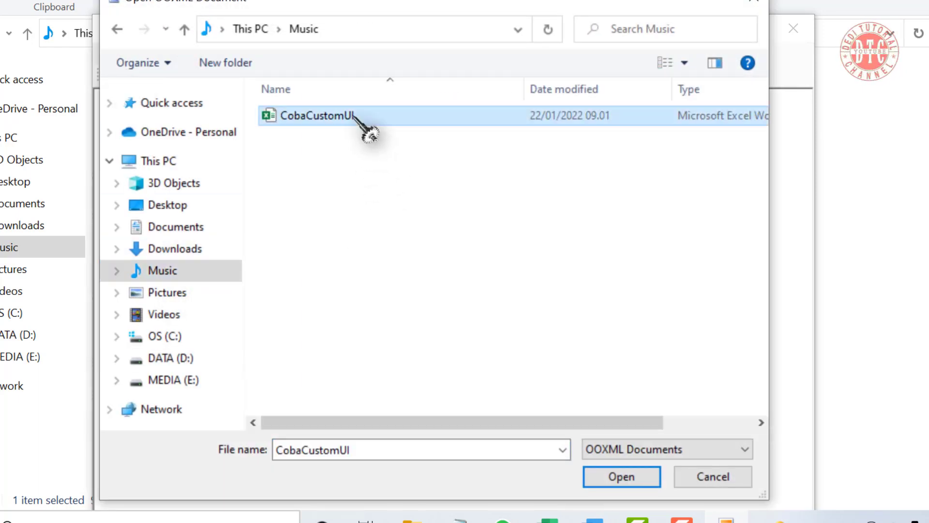
pyautogui.click(621, 476)
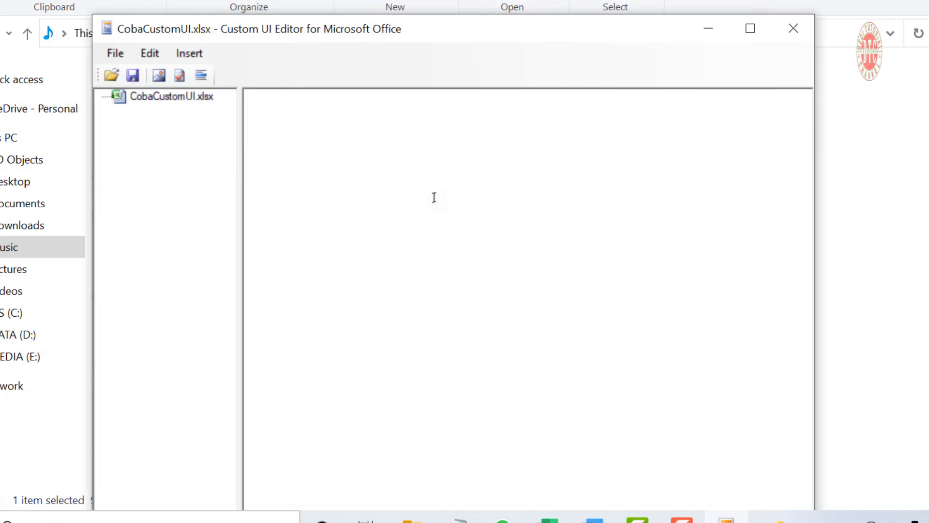
# Step: Maximize the editor and insert both Office 2007 and Office 2010 custom UI parts
pyautogui.click(751, 28)
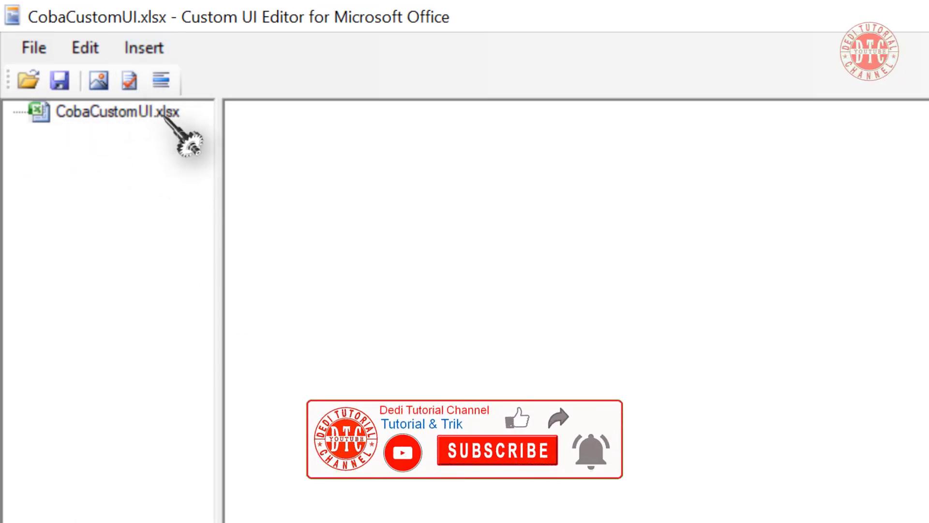
pyautogui.click(148, 48)
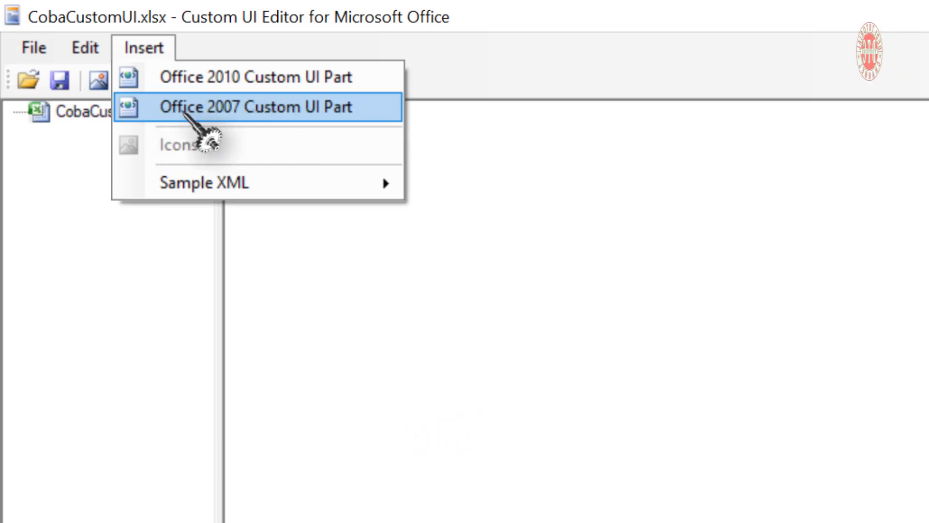
pyautogui.click(304, 105)
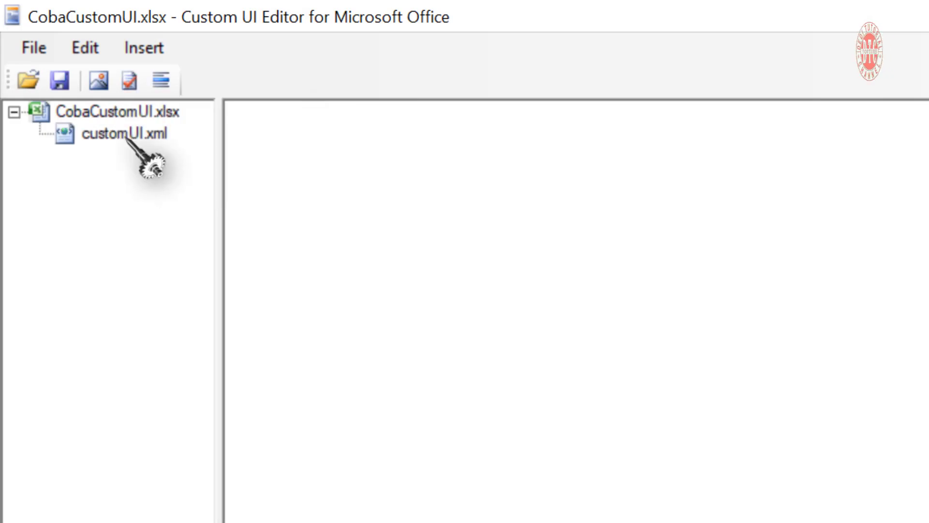
pyautogui.click(144, 49)
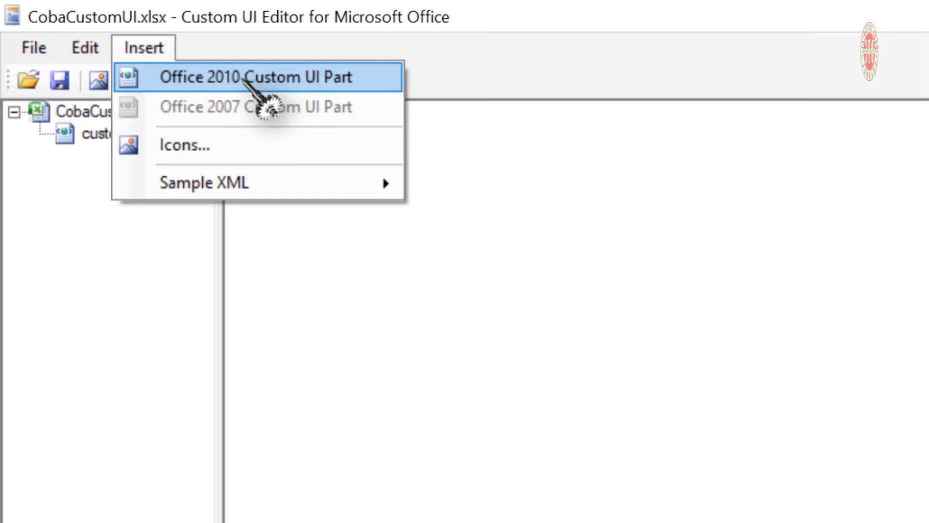
pyautogui.click(228, 78)
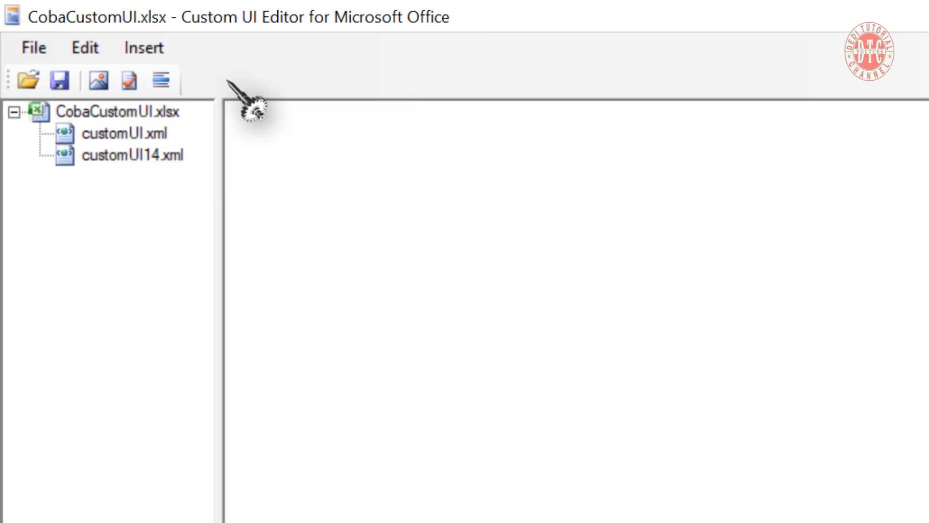
# Step: Remove the customUI.xml part so only customUI14.xml remains
pyautogui.click(157, 137)
pyautogui.rightClick(156, 137)
pyautogui.click(251, 196)
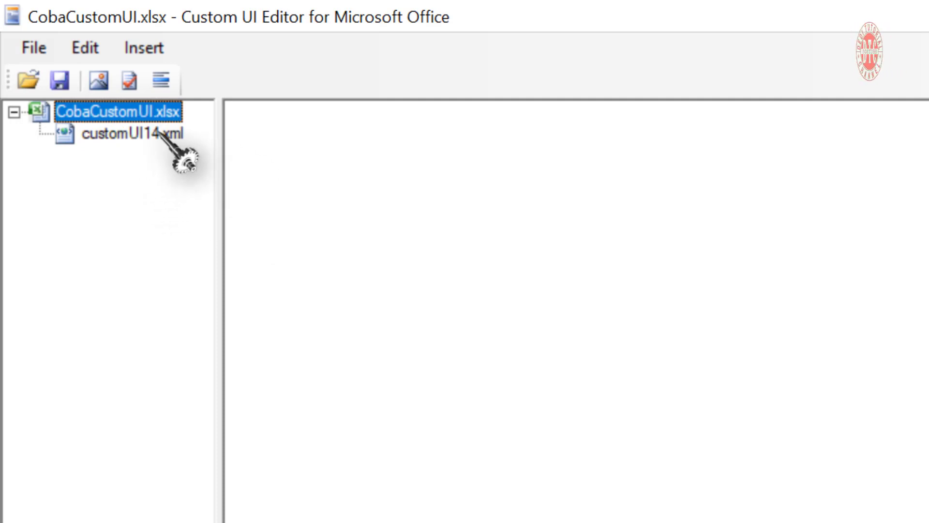
pyautogui.click(150, 48)
pyautogui.moveTo(205, 183)
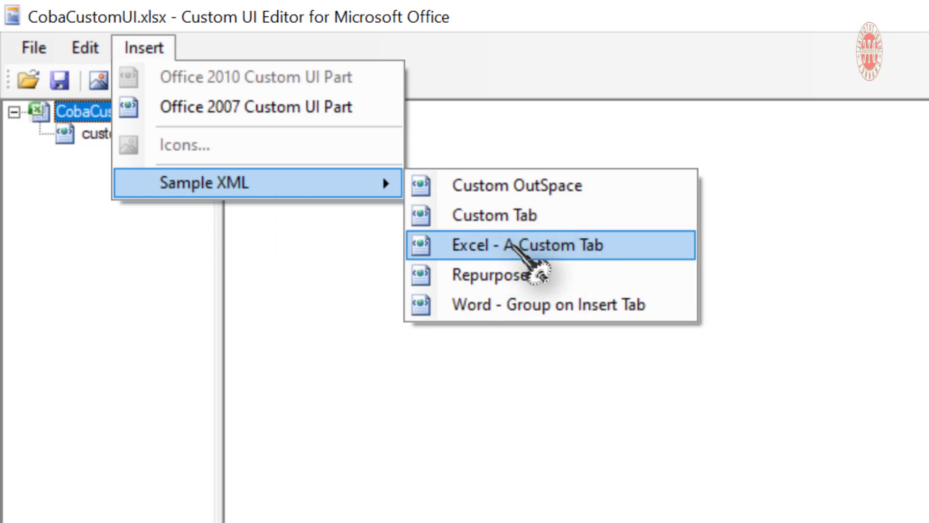
# Step: Insert the Excel 'A Custom Tab' sample XML into customUI14.xml
pyautogui.click(515, 245)
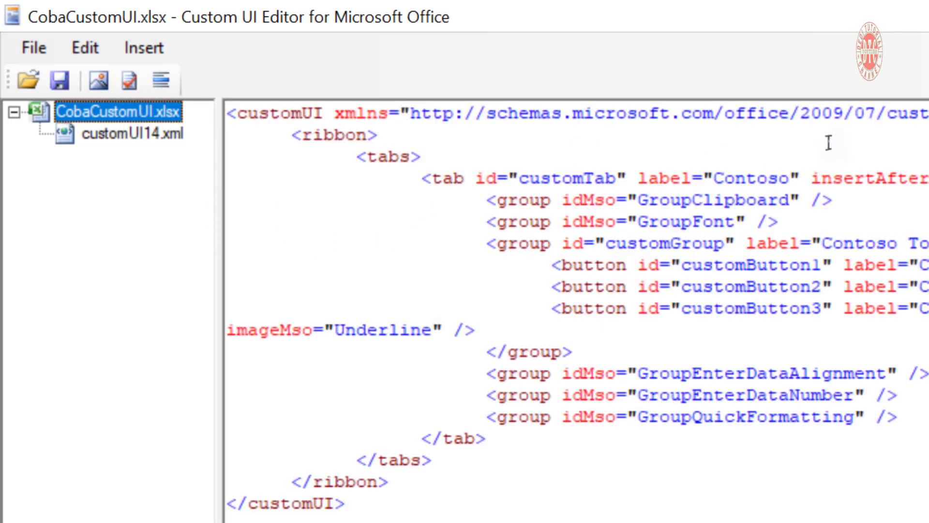
pyautogui.click(160, 51)
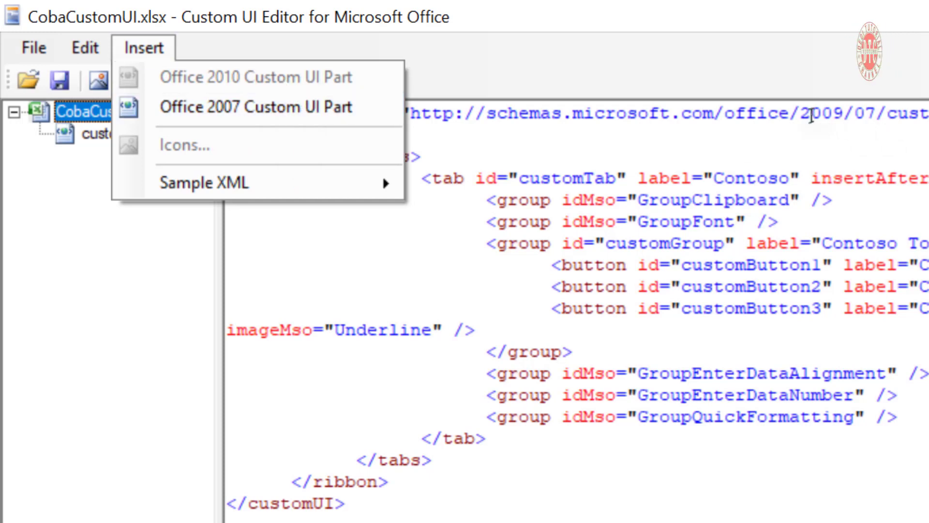
pyautogui.click(880, 117)
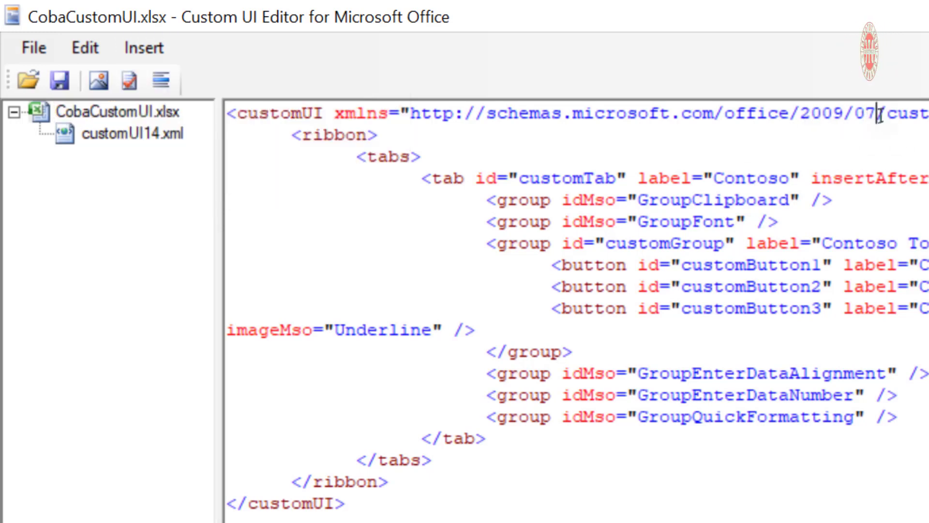
pyautogui.click(145, 48)
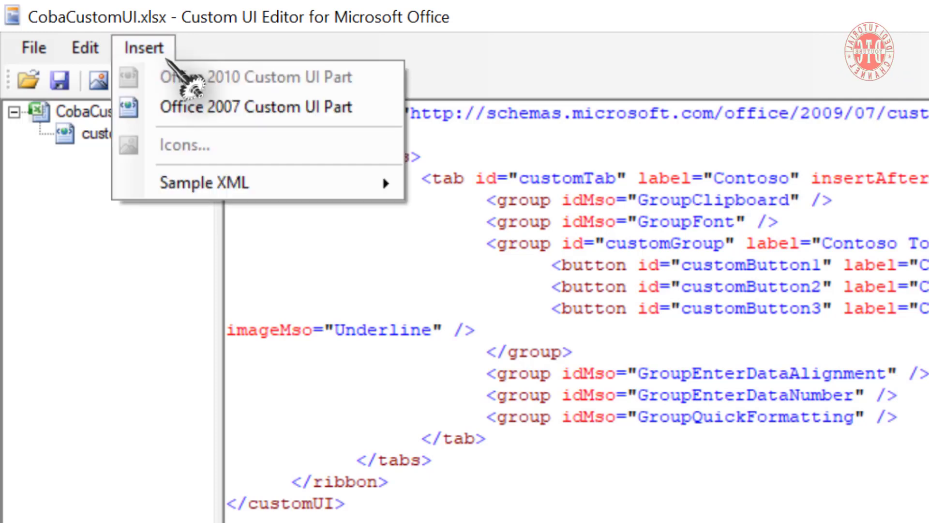
# Step: Add an Office 2007 customUI.xml part filled with the Excel custom tab sample
pyautogui.click(264, 111)
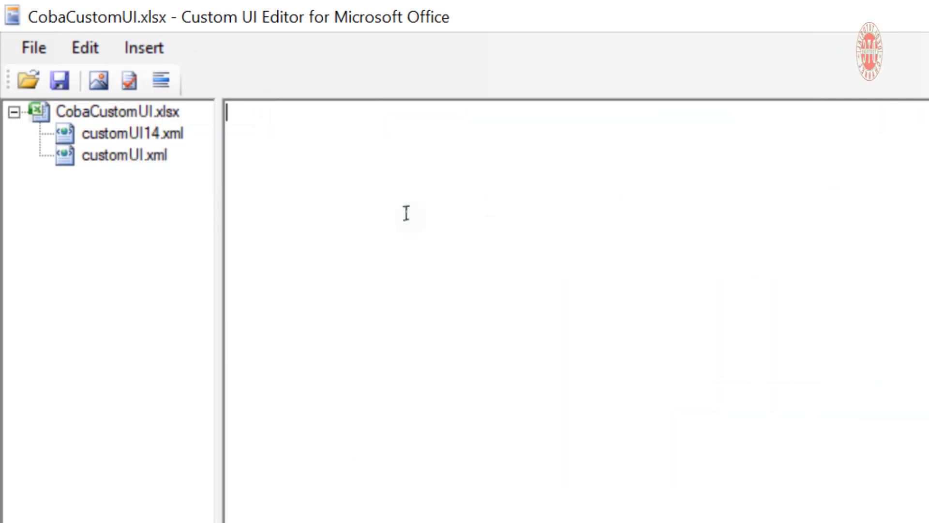
pyautogui.click(148, 48)
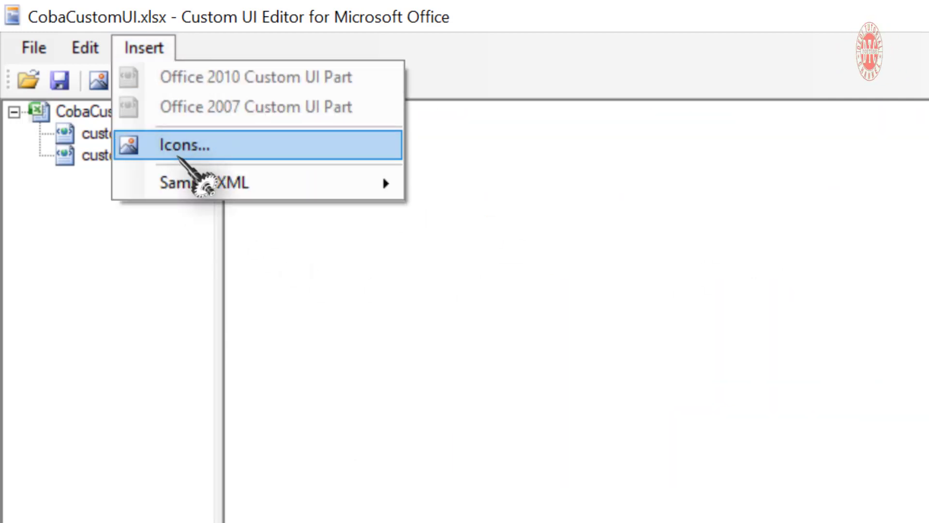
pyautogui.click(518, 247)
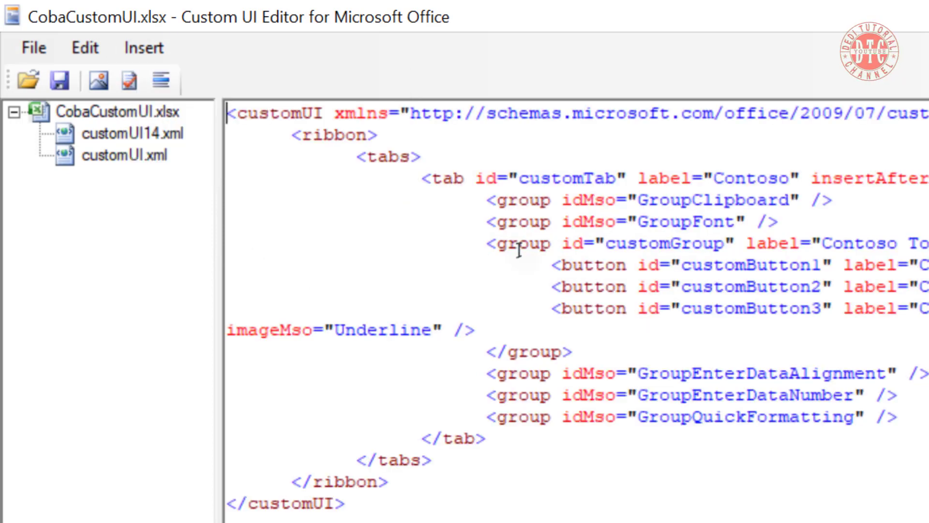
# Step: Remove the customUI.xml part, leaving customUI14.xml as the only custom UI part
pyautogui.press('F2')
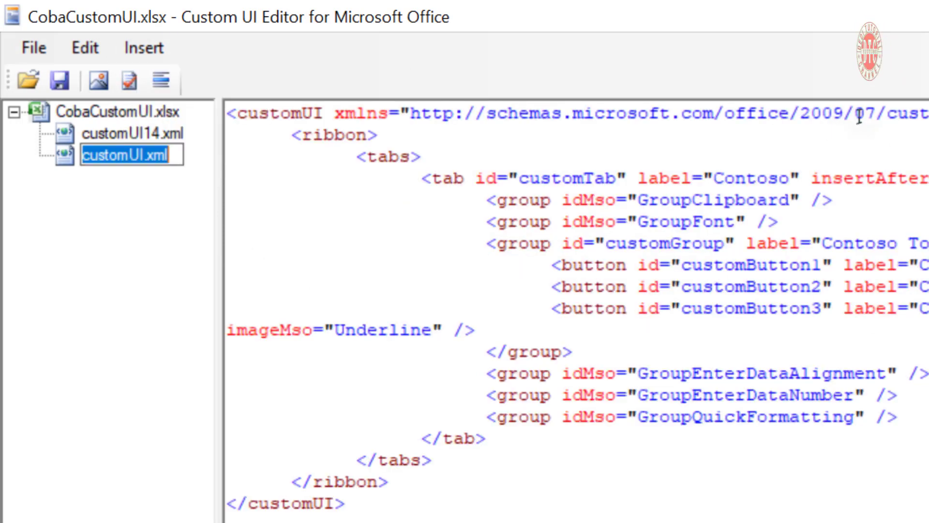
pyautogui.click(146, 157)
pyautogui.rightClick(145, 157)
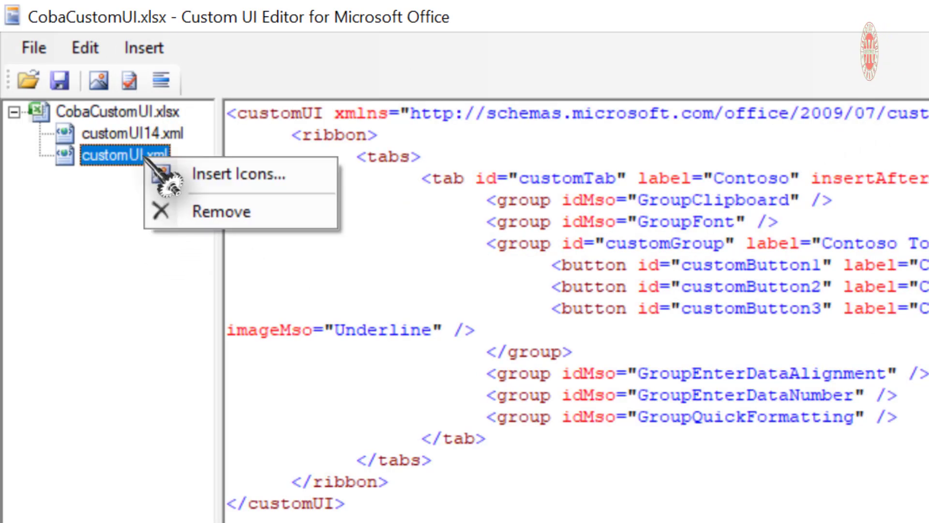
pyautogui.click(187, 212)
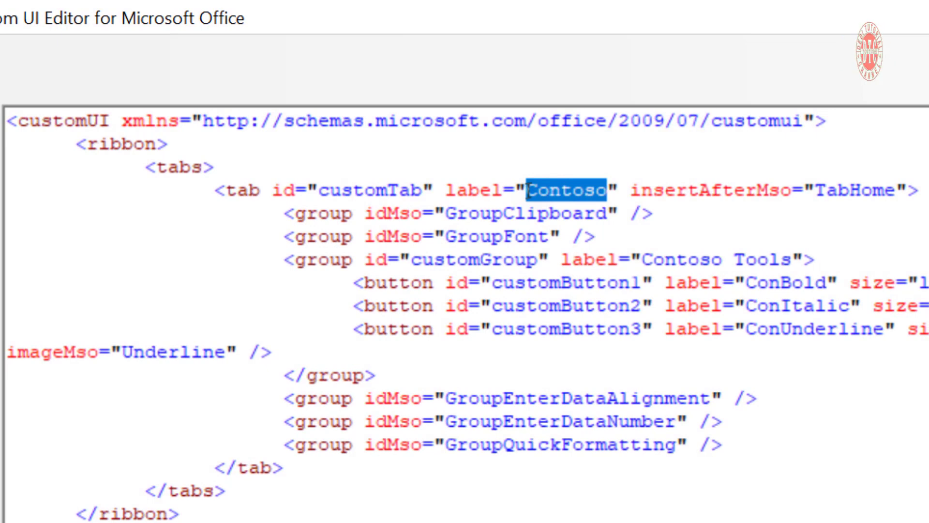
# Step: Relabel the Contoso tab as MyTab, validate the XML, and save it into the workbook
pyautogui.write('MyTab')
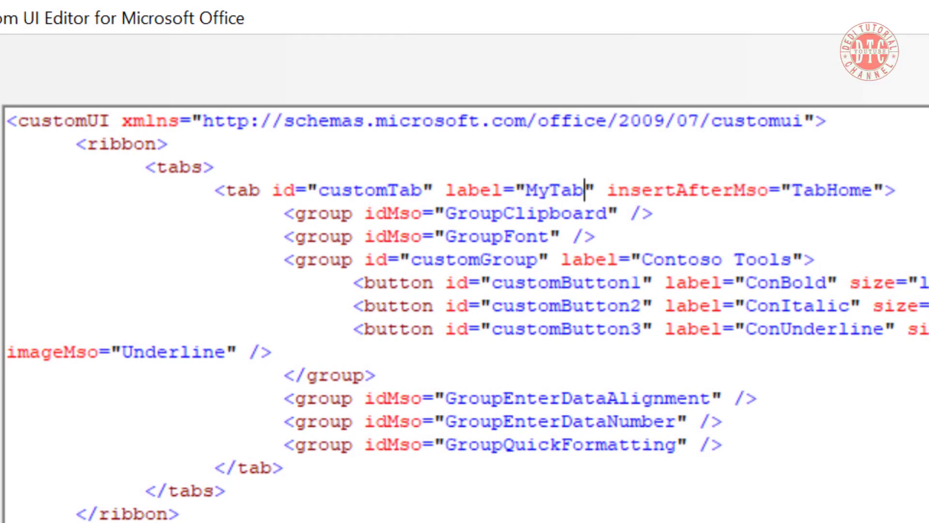
pyautogui.click(87, 56)
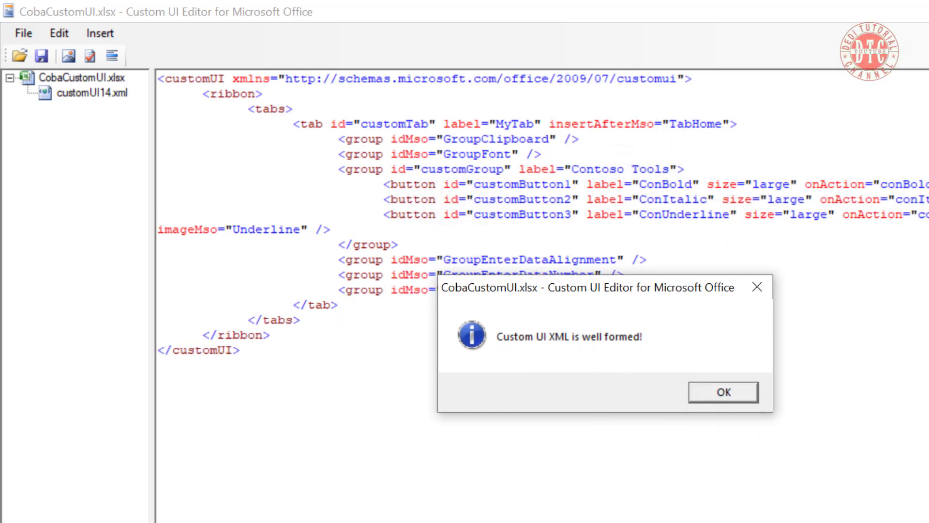
pyautogui.click(729, 393)
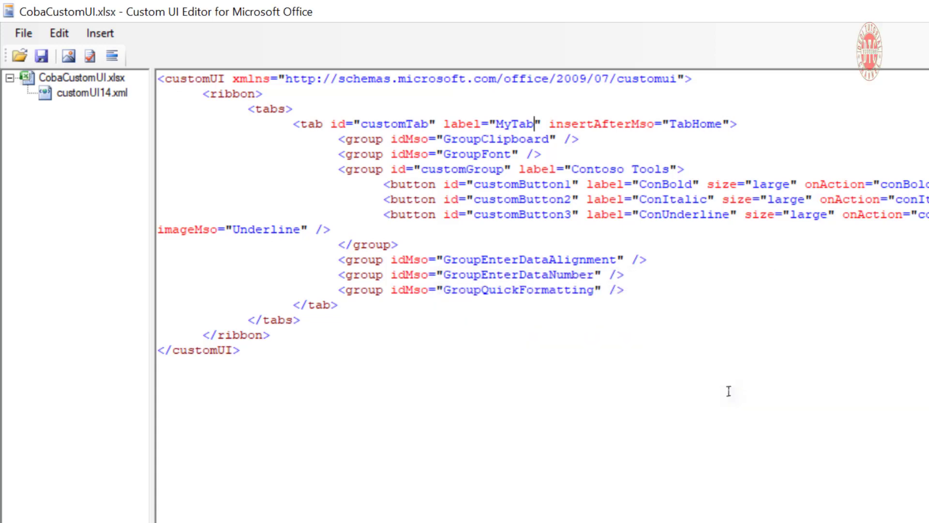
pyautogui.click(41, 55)
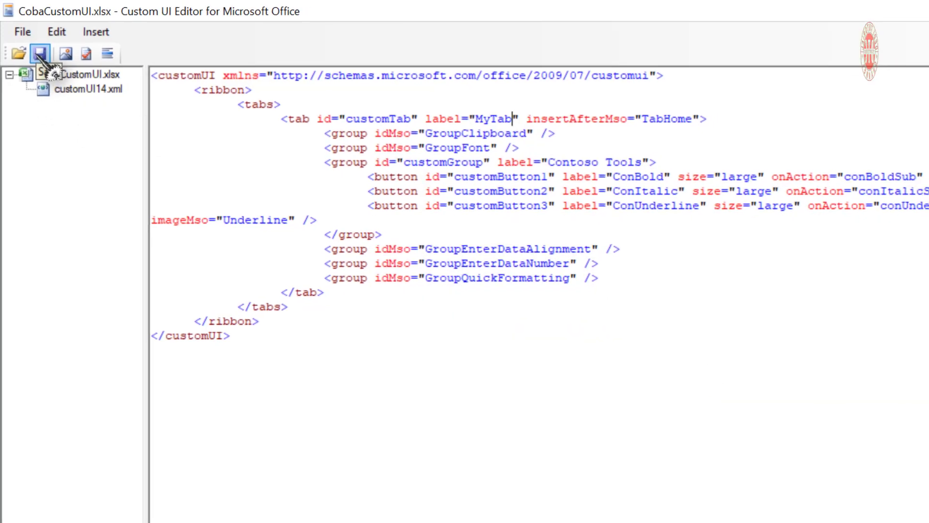
# Step: Minimize the editor and view the new MyTab in the CobaCustomUI workbook
pyautogui.click(855, 10)
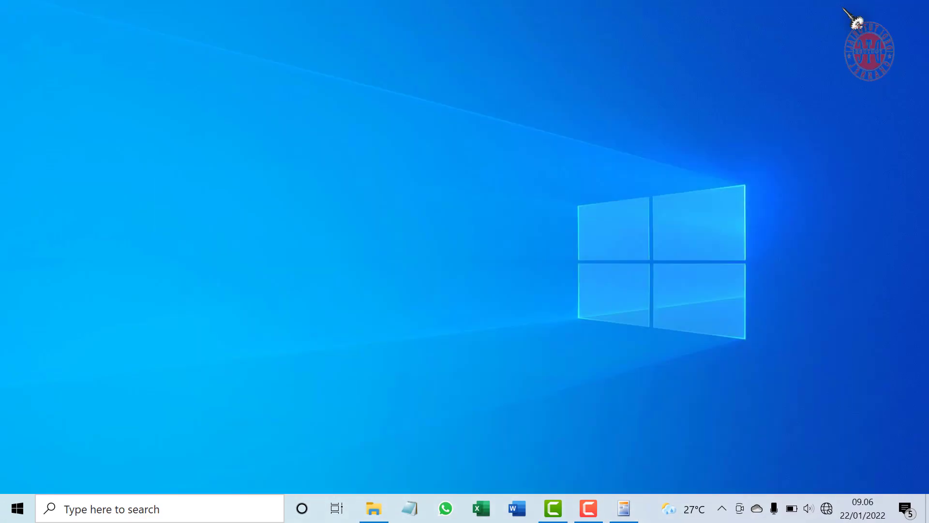
pyautogui.click(374, 508)
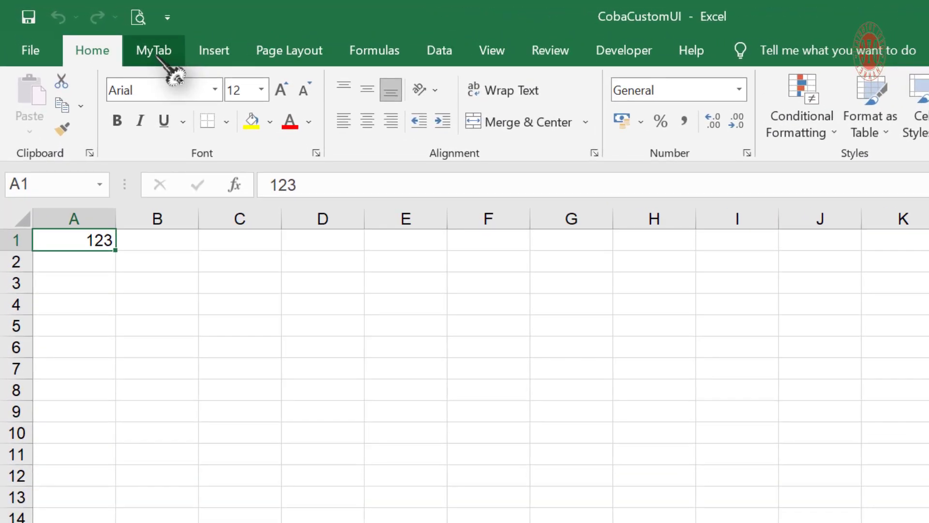
pyautogui.click(108, 36)
pyautogui.scroll(-1, 69, 35)
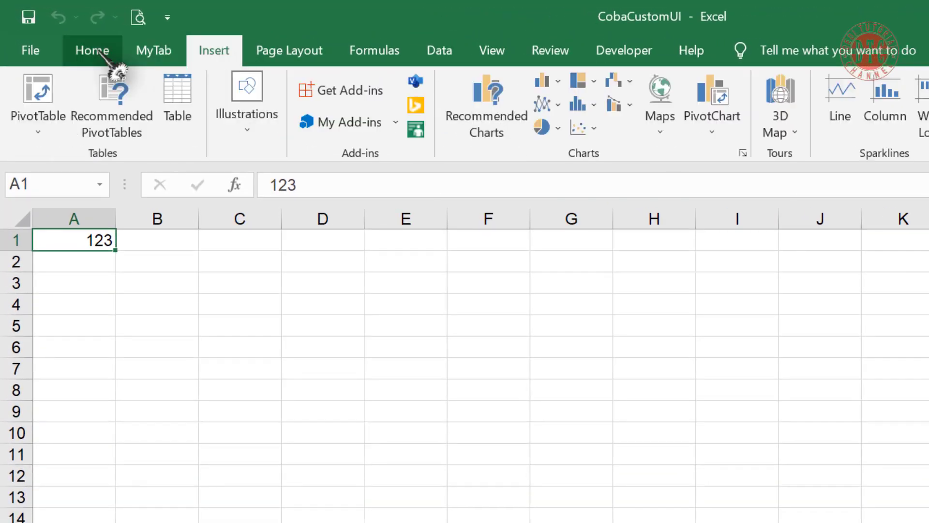
# Step: Compare MyTab's Contoso Tools with the Home, Insert, Page Layout and Formulas tabs, then close the workbook
pyautogui.click(98, 50)
pyautogui.click(211, 56)
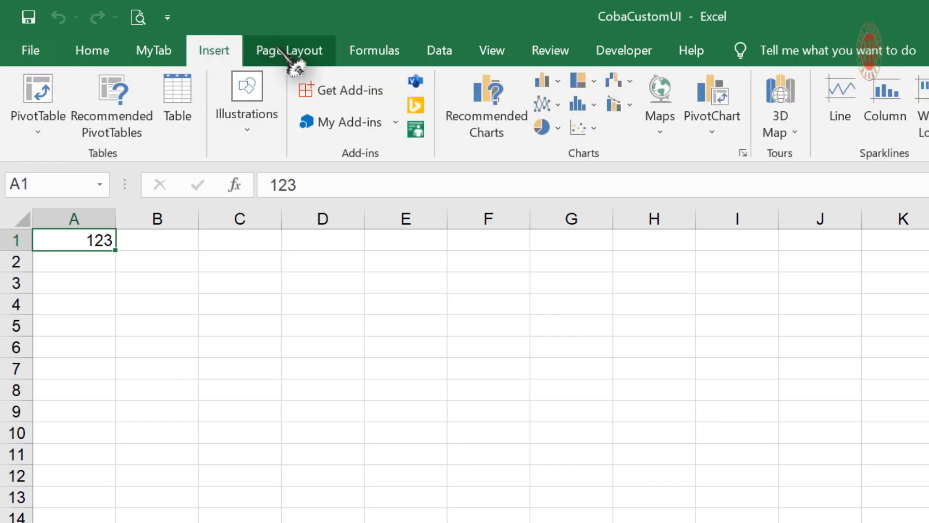
pyautogui.click(305, 55)
pyautogui.click(388, 54)
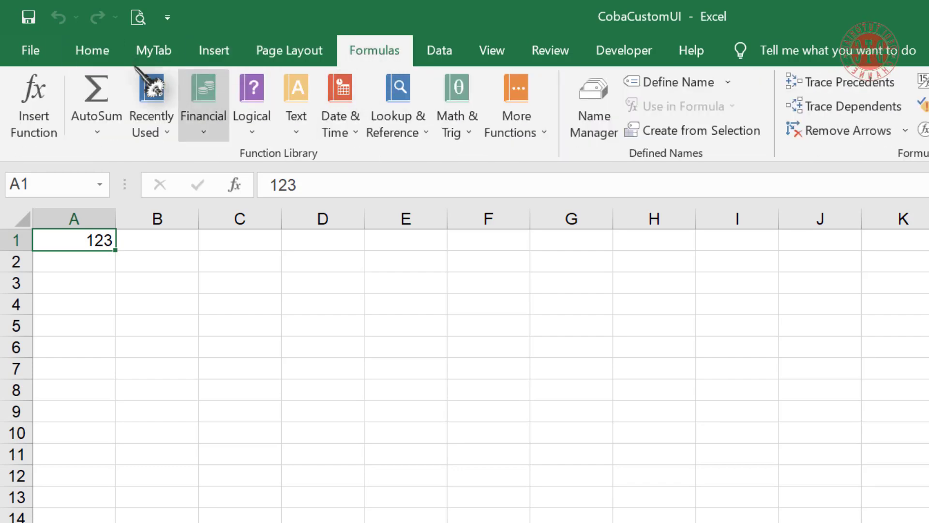
pyautogui.click(92, 53)
pyautogui.click(159, 55)
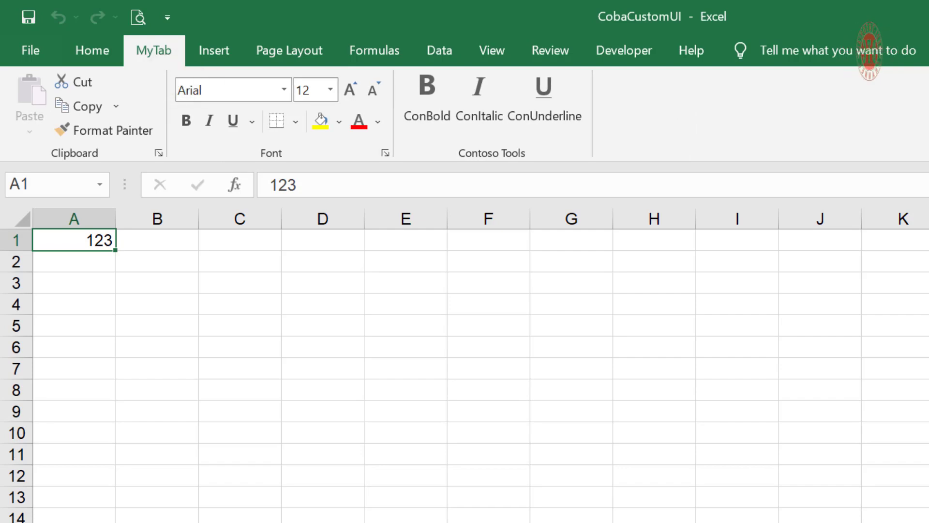
pyautogui.click(92, 52)
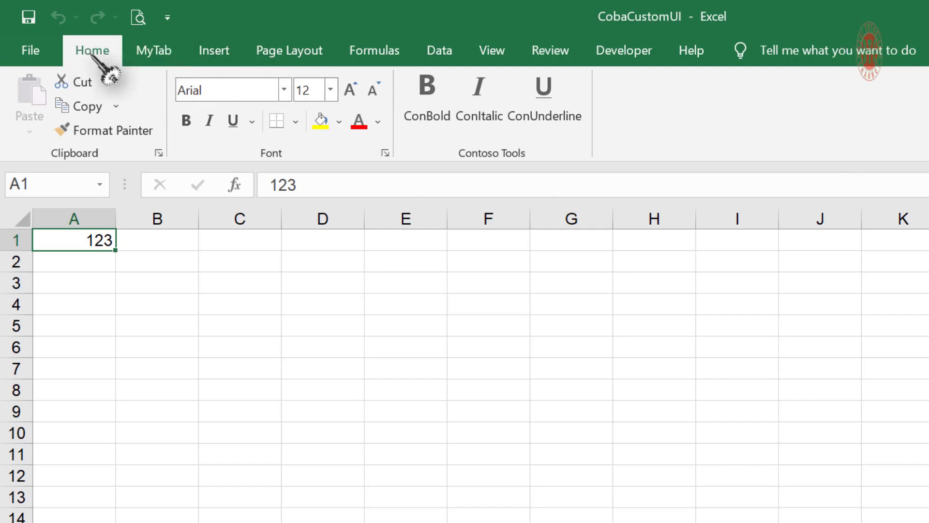
pyautogui.click(205, 55)
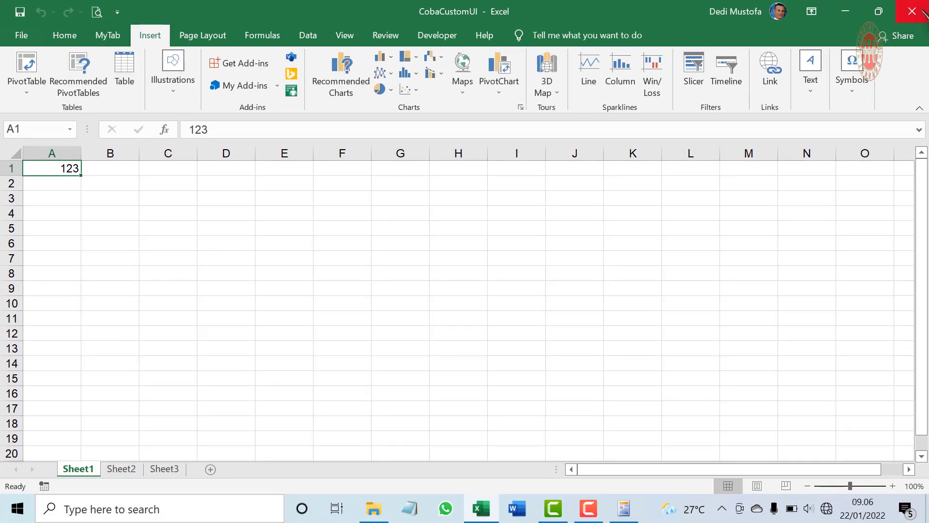
pyautogui.click(923, 12)
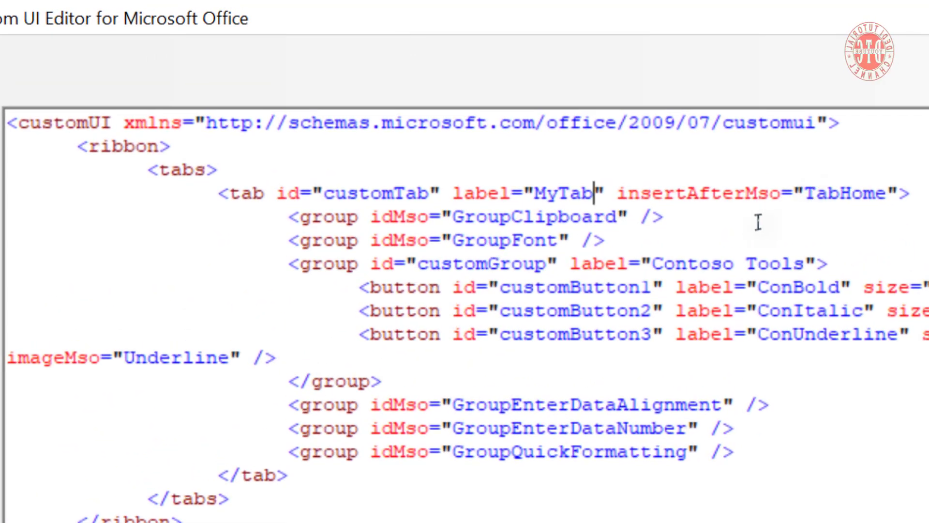
# Step: Change the tab label to MyHome and add startFromScratch="true" to the ribbon element
pyautogui.moveTo(536, 193); pyautogui.dragTo(595, 194)
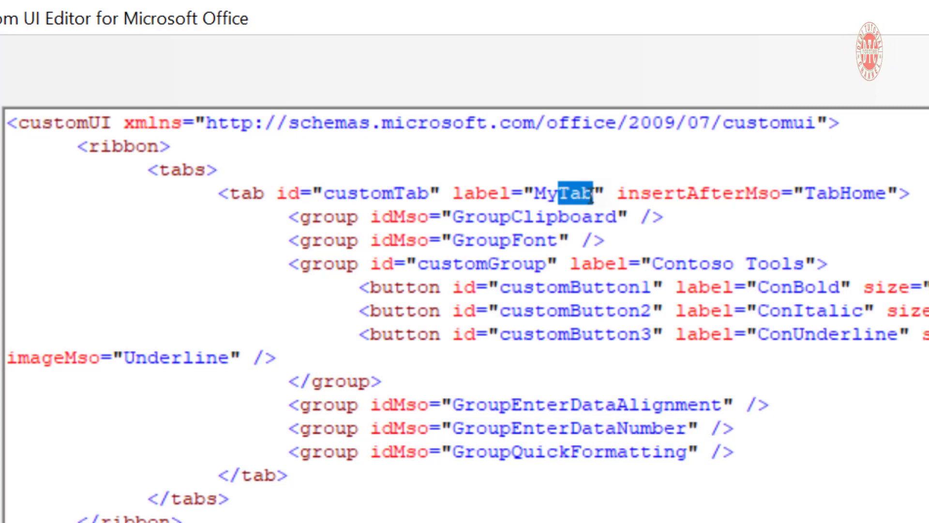
pyautogui.write('Home')
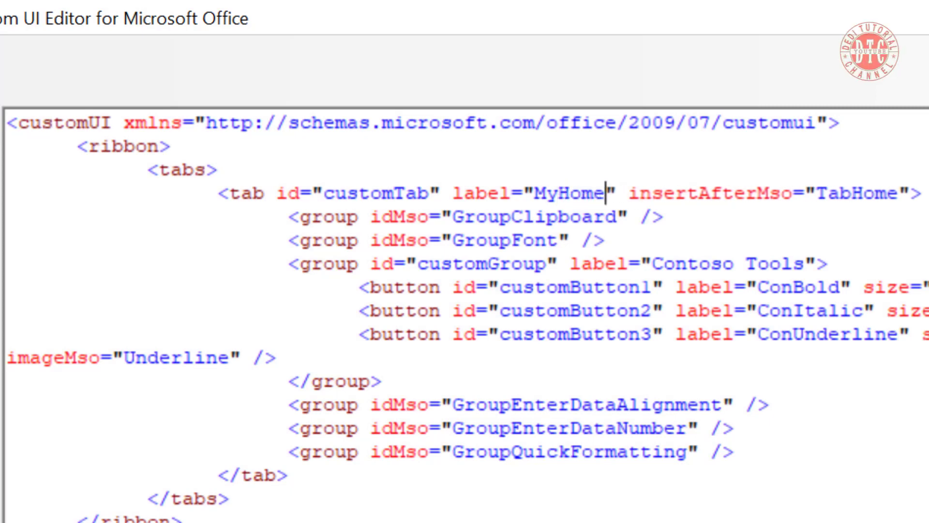
pyautogui.click(159, 147)
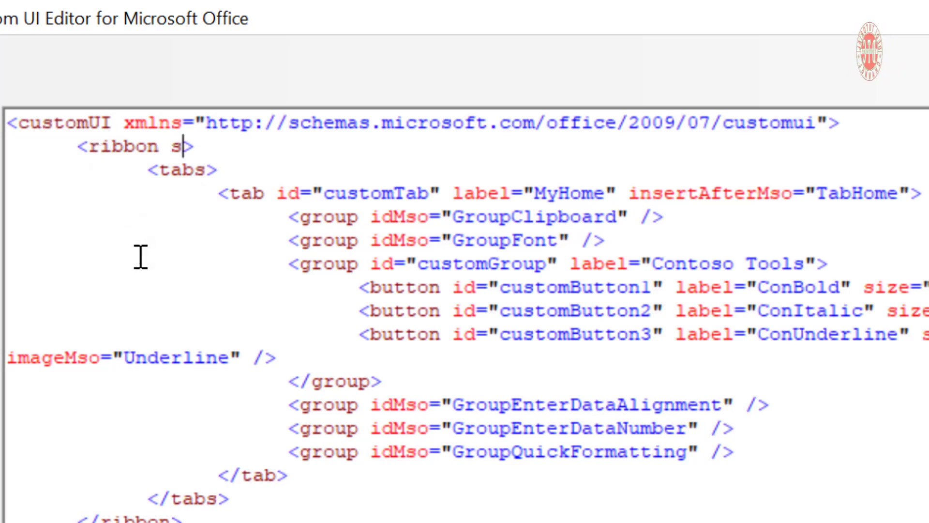
pyautogui.write('artFromScratch=')
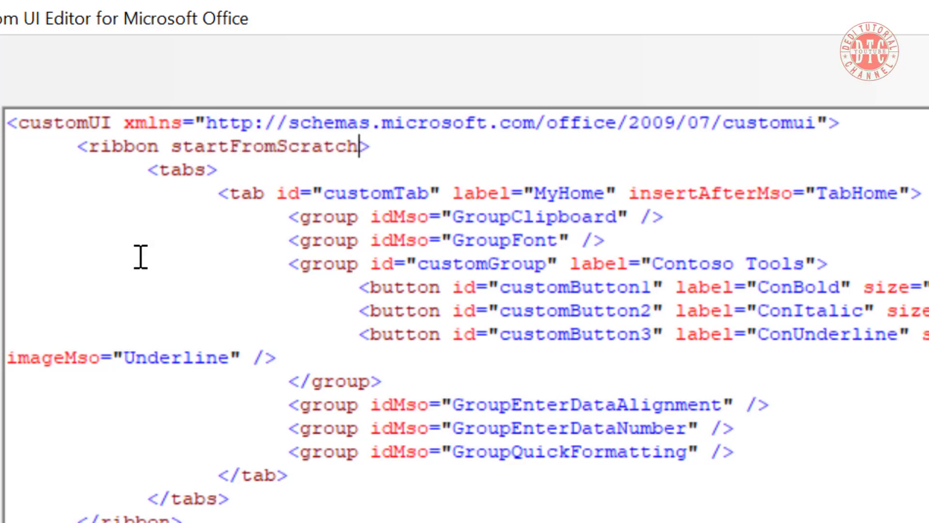
pyautogui.write('"true')
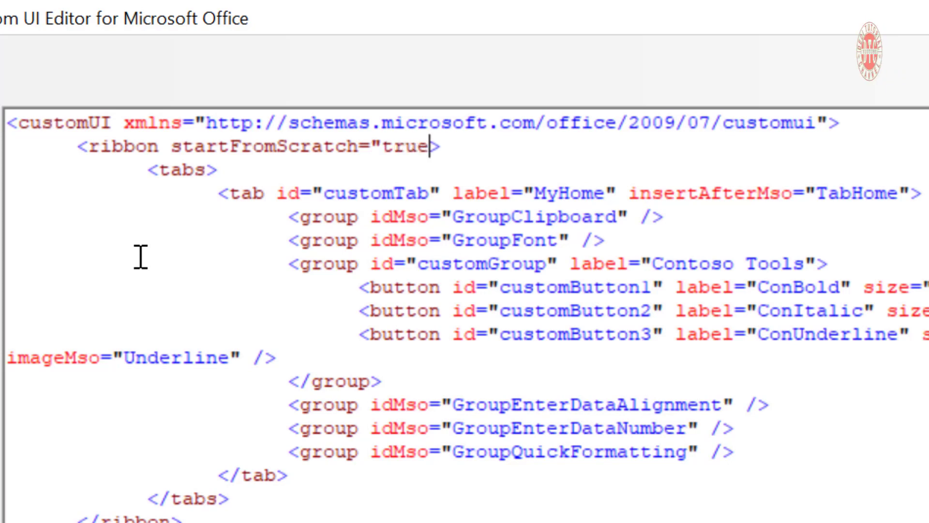
pyautogui.write('"')
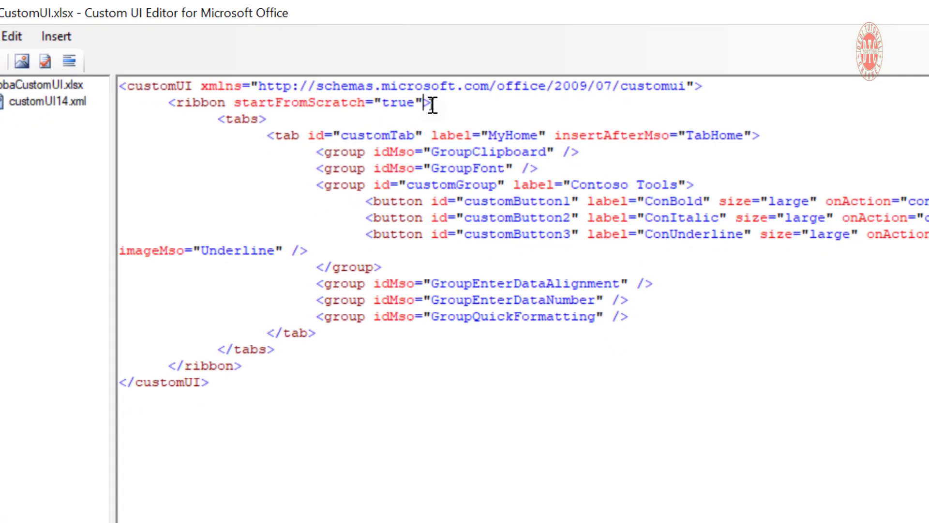
# Step: Validate the MyHome ribbon XML, save it into CobaCustomUI.xlsx, and minimize the editor
pyautogui.click(86, 52)
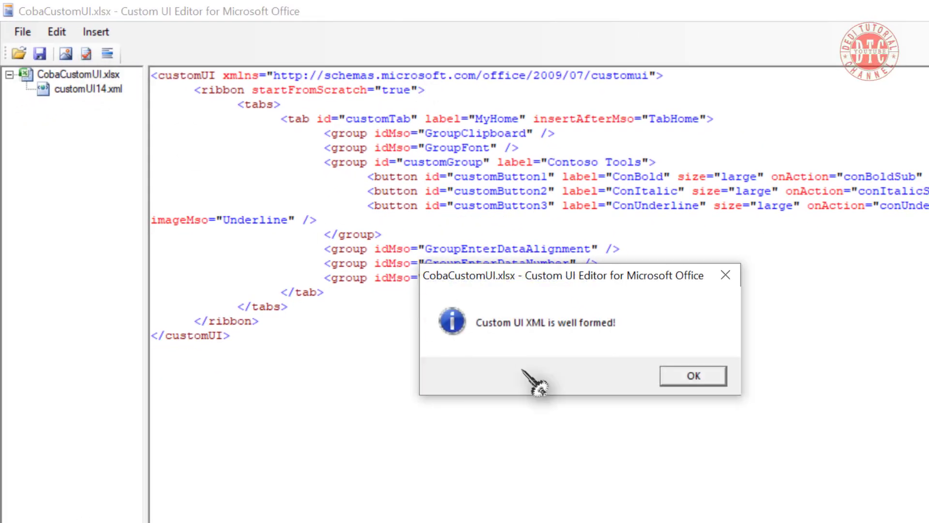
pyautogui.click(693, 376)
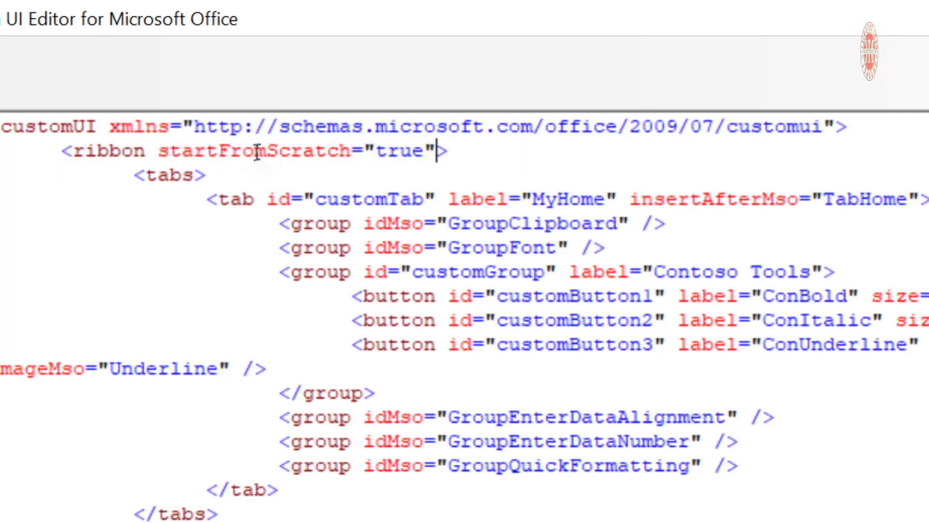
pyautogui.click(33, 44)
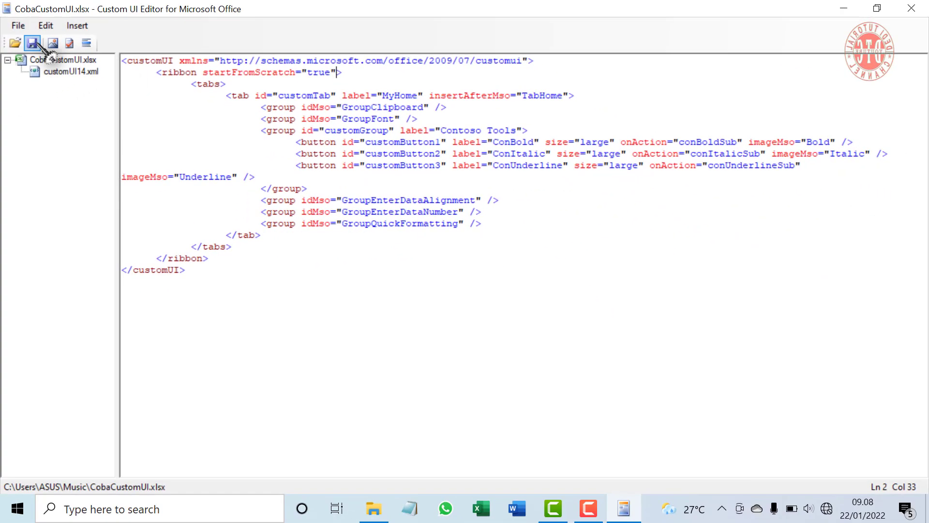
pyautogui.click(842, 9)
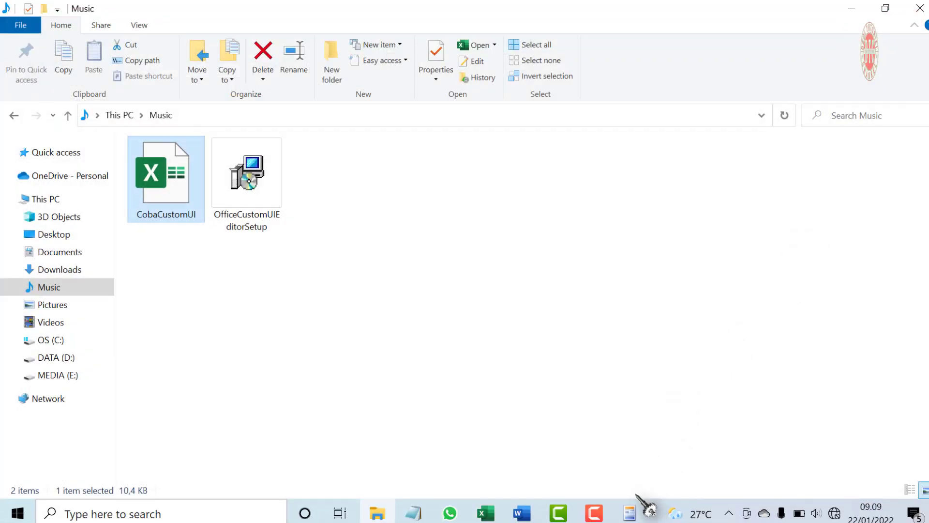
# Step: Return to the Custom UI Editor after checking the MyHome-only ribbon in Excel
pyautogui.click(632, 512)
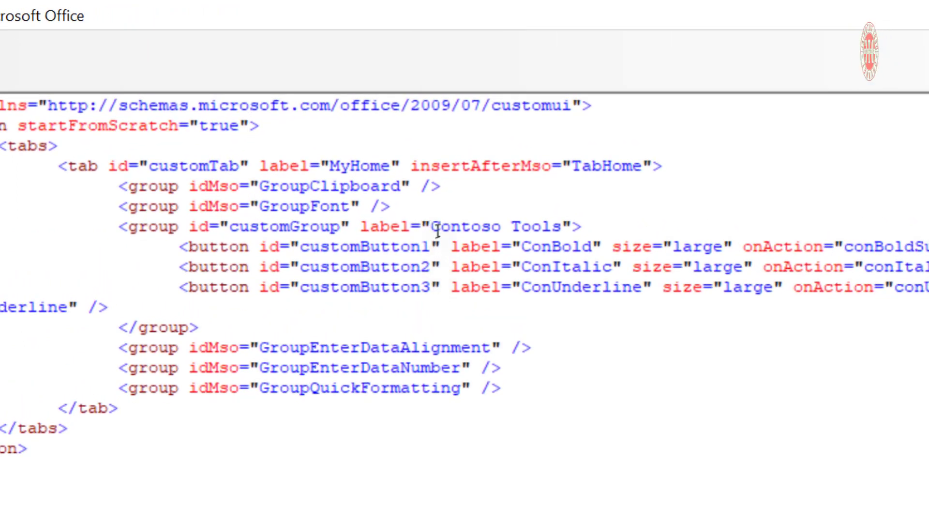
# Step: Delete 'Contoso' from the group label so the group is named Tools
pyautogui.moveTo(432, 226); pyautogui.dragTo(553, 222)
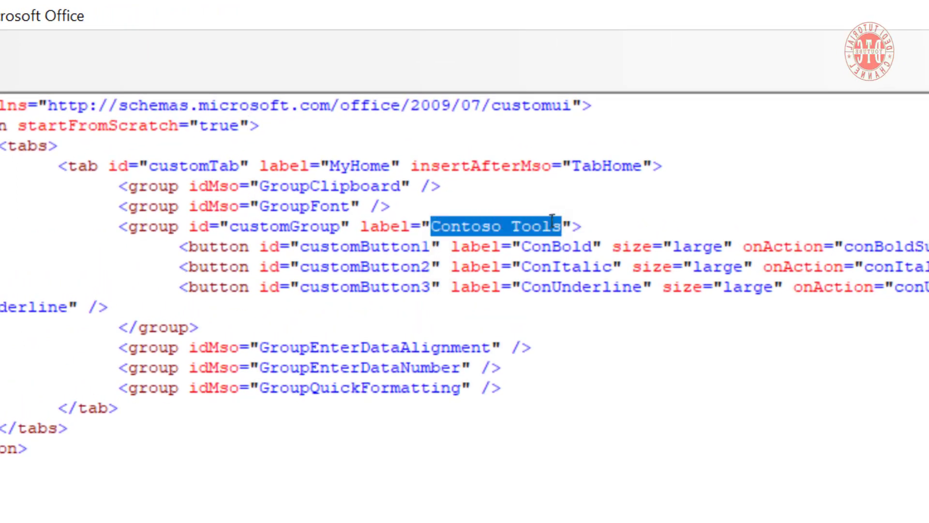
pyautogui.click(510, 229)
pyautogui.doubleClick(471, 227)
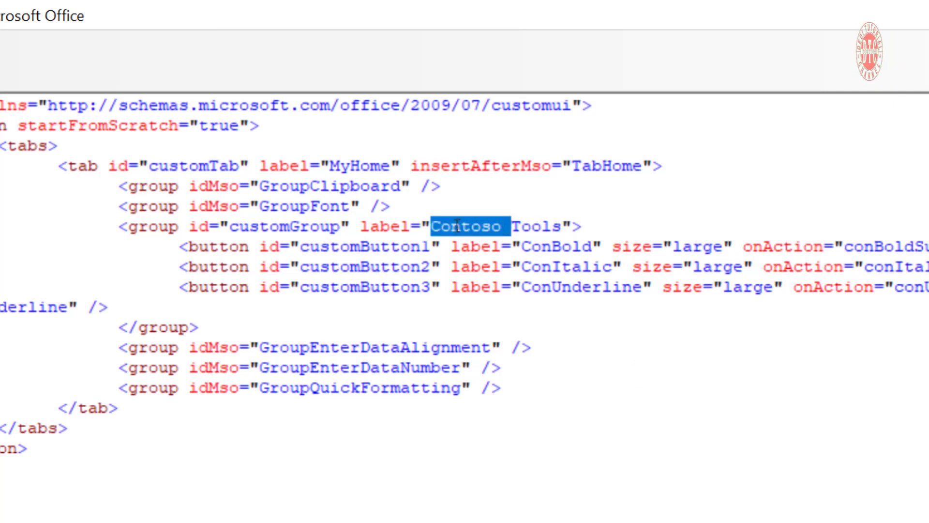
pyautogui.press('Delete')
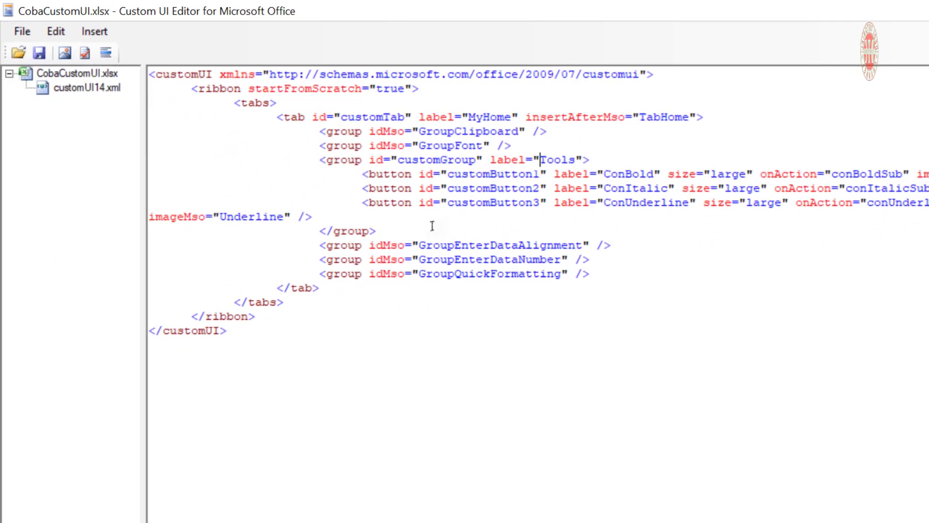
# Step: Validate and save the XML into CobaCustomUI.xlsx, then minimize the editor to the Music folder
pyautogui.click(84, 52)
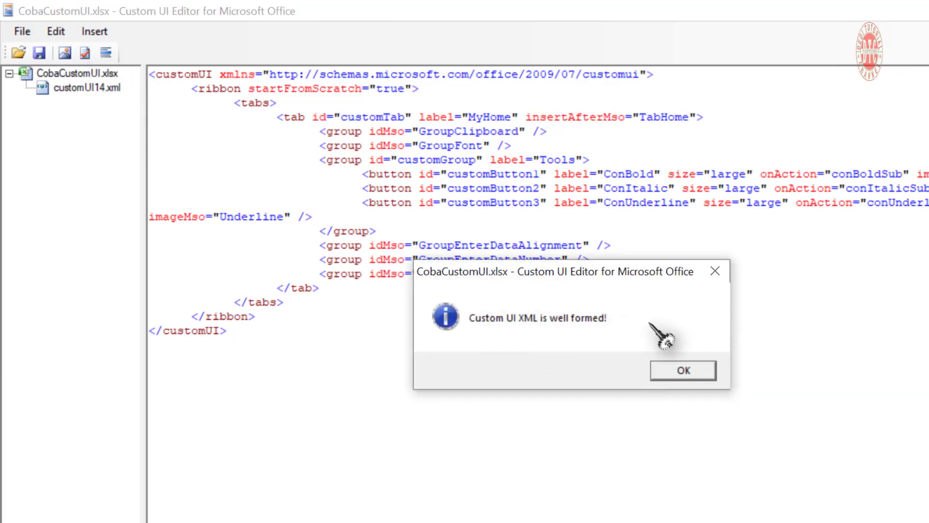
pyautogui.click(697, 373)
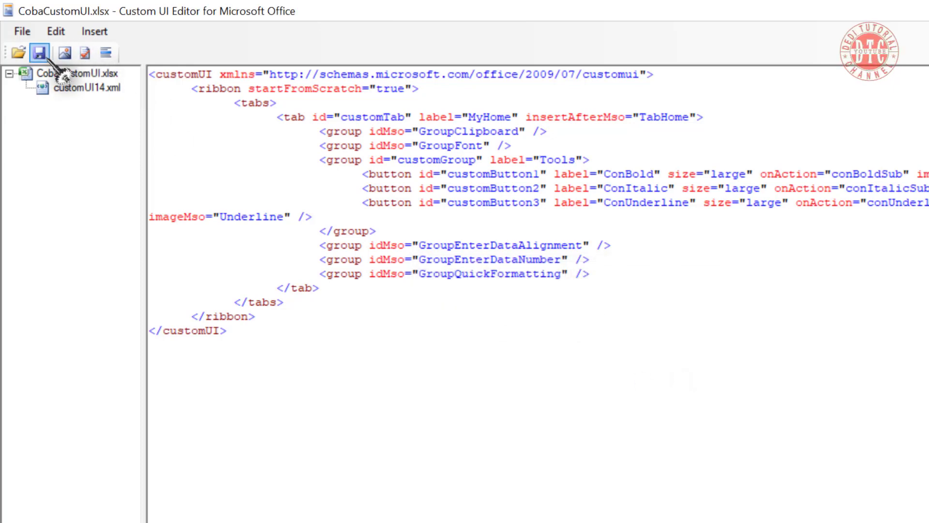
pyautogui.click(38, 53)
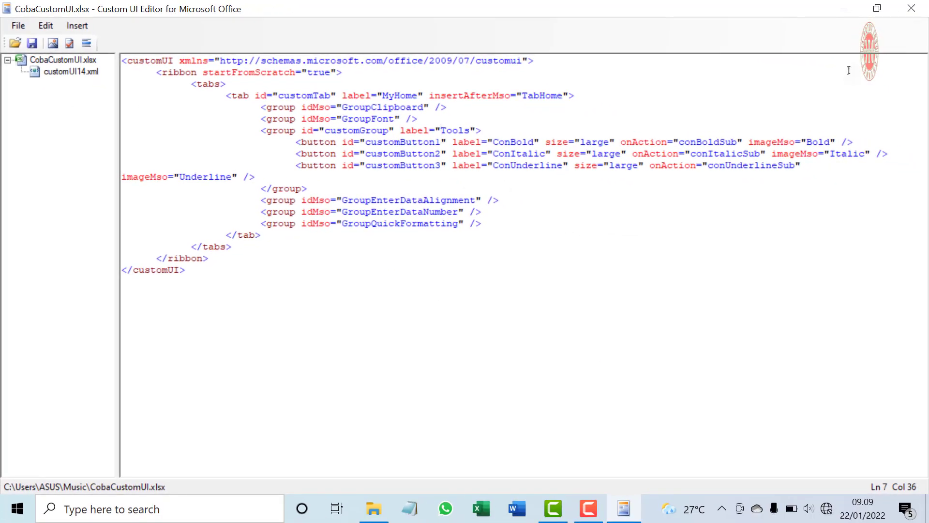
pyautogui.click(844, 7)
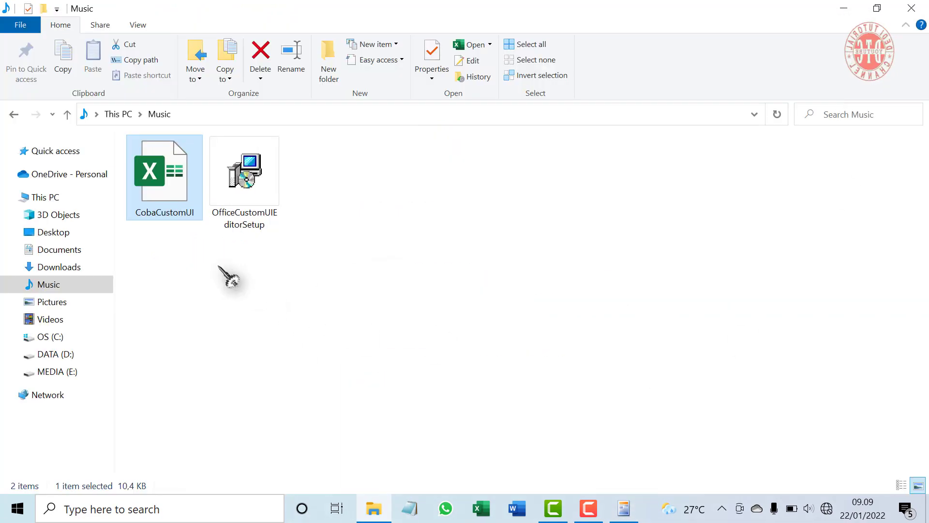
# Step: Open CobaCustomUI.xlsx from the Music folder to see MyHome's Tools group with ConBold, ConItalic, ConUnderline
pyautogui.doubleClick(180, 209)
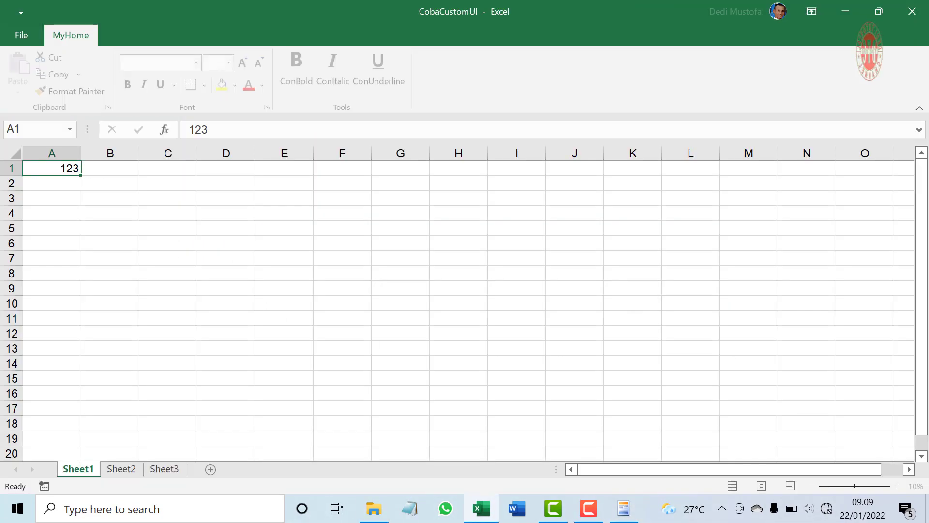